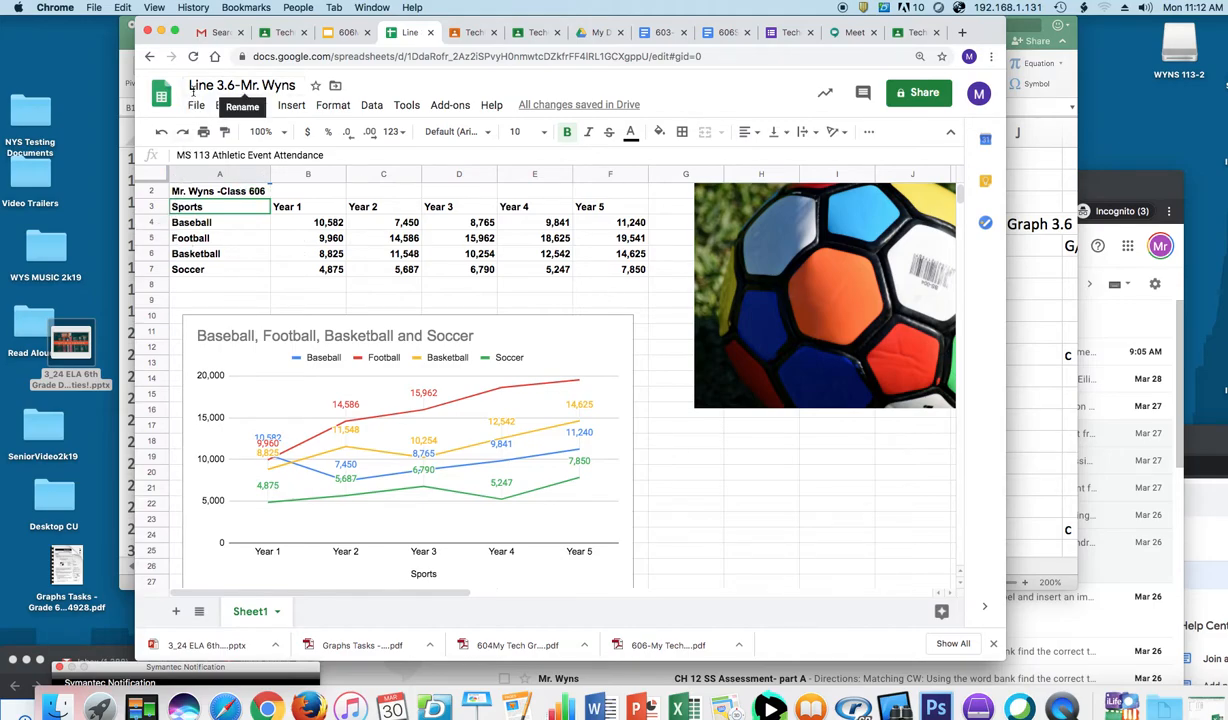
Step: Glance at the class stream page, then return to the attendance spreadsheet
left_click(752, 244)
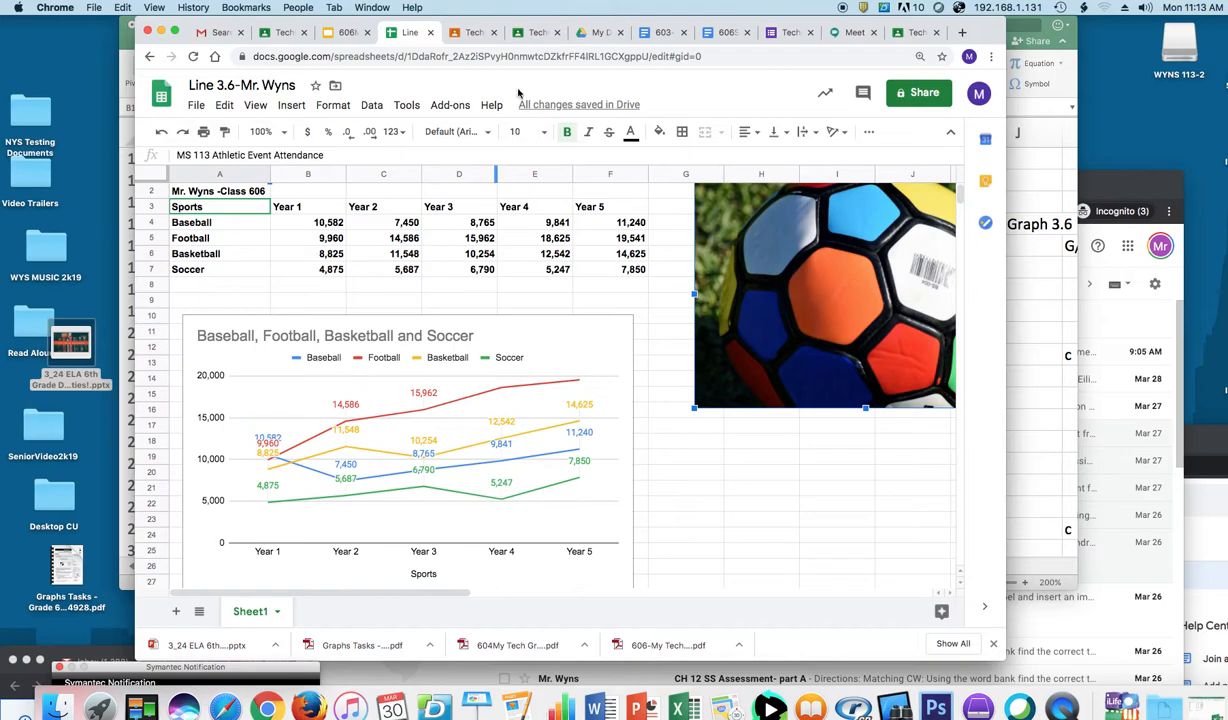
left_click(531, 32)
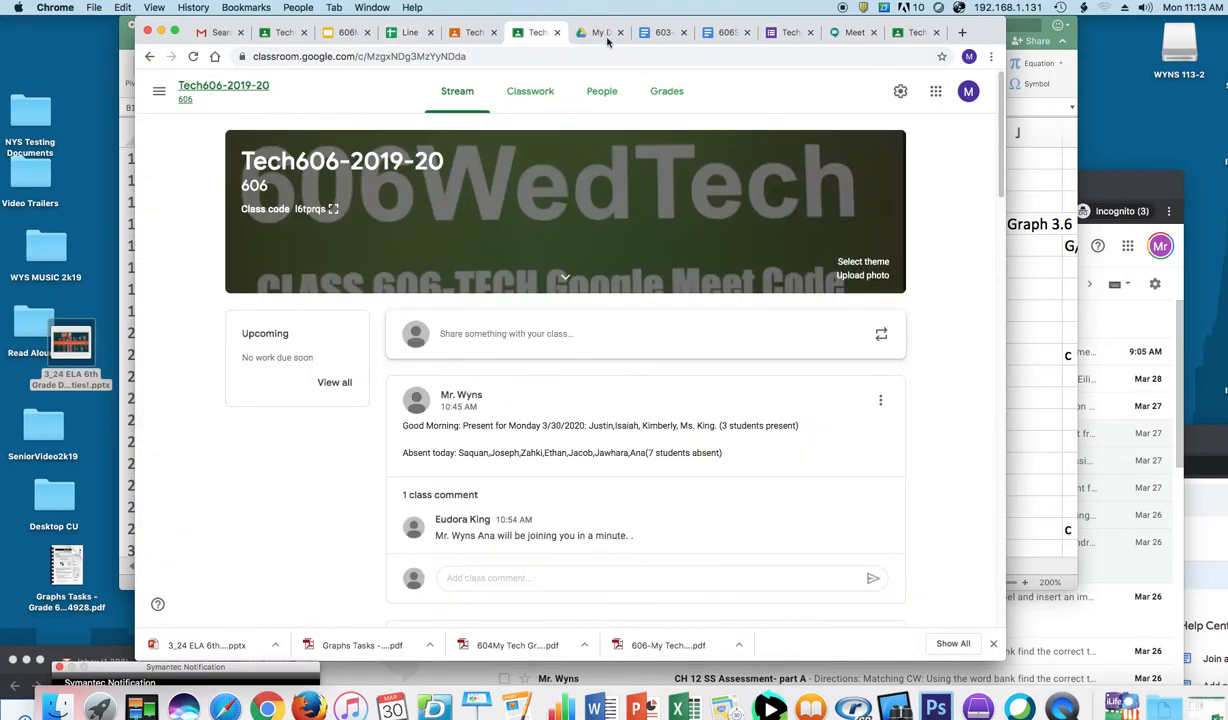
left_click(411, 36)
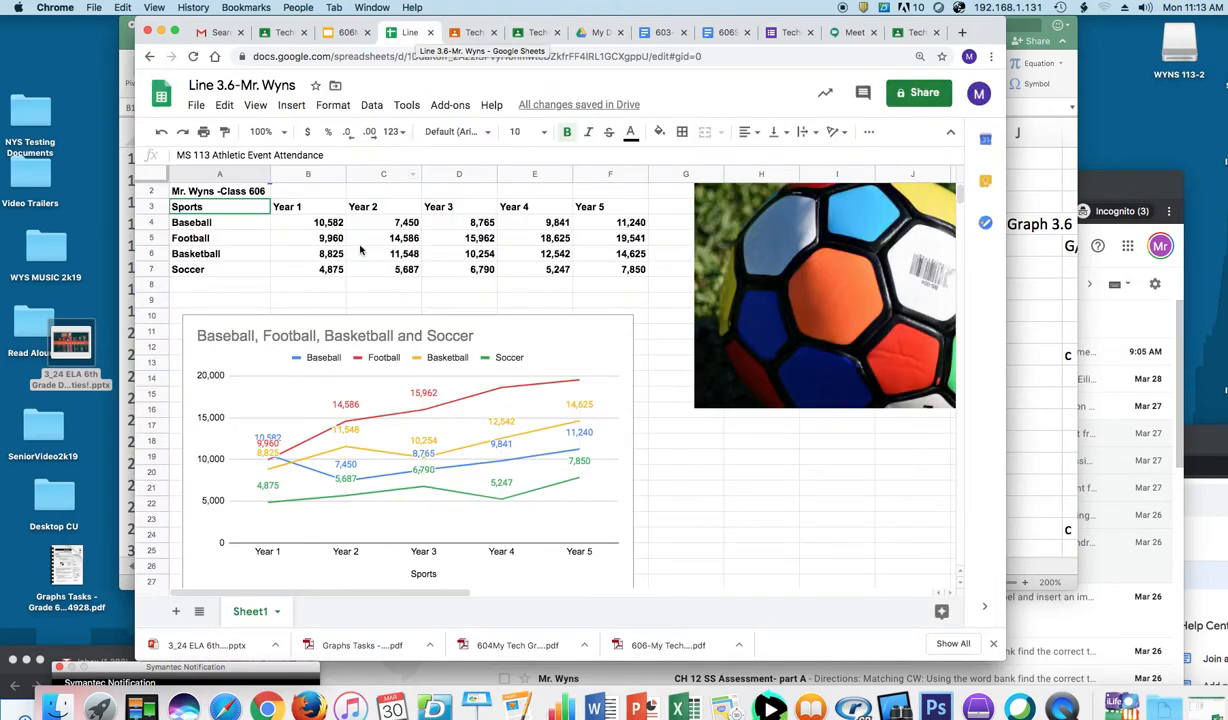
left_click(277, 32)
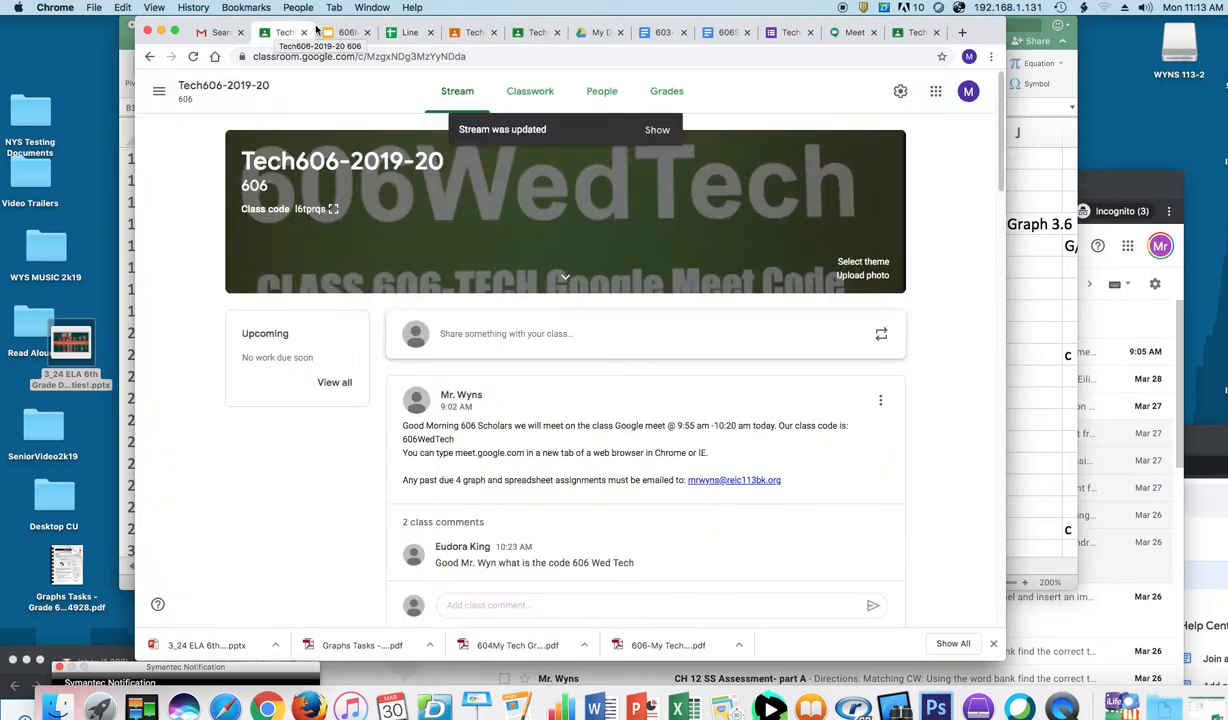
left_click(386, 31)
Step: Delete the sports line chart and the soccer-ball picture from the sheet
left_click(356, 341)
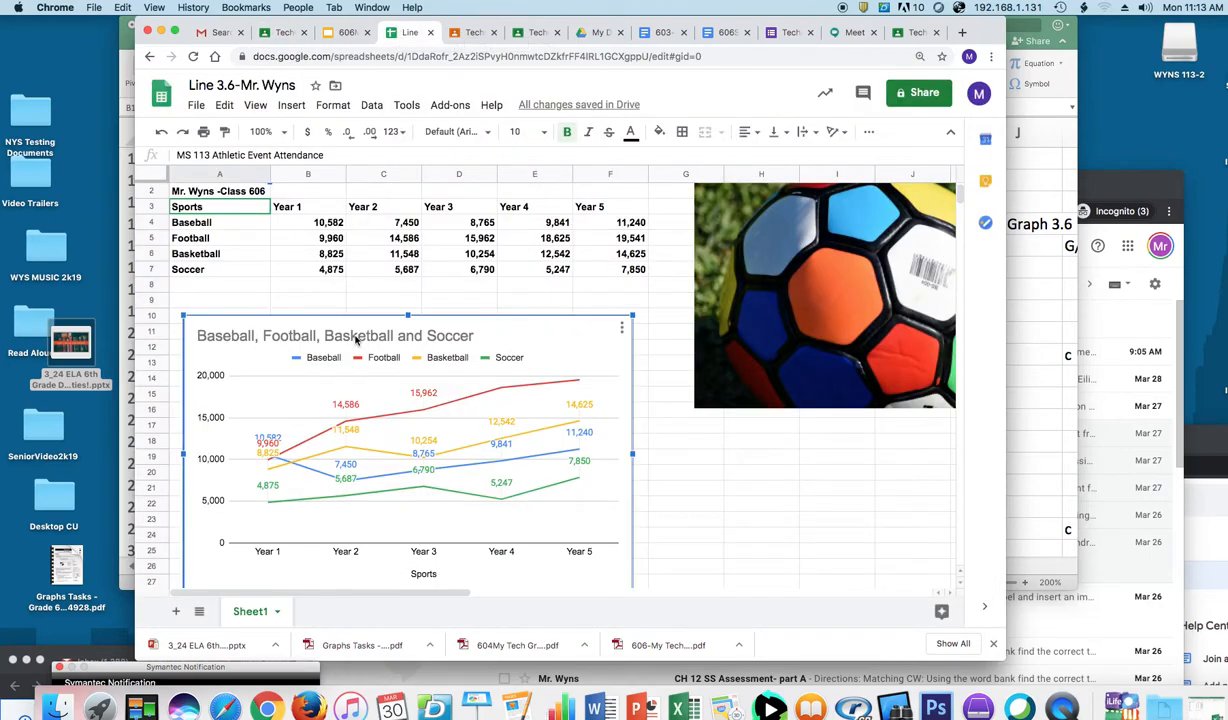
key("Delete")
left_click(700, 288)
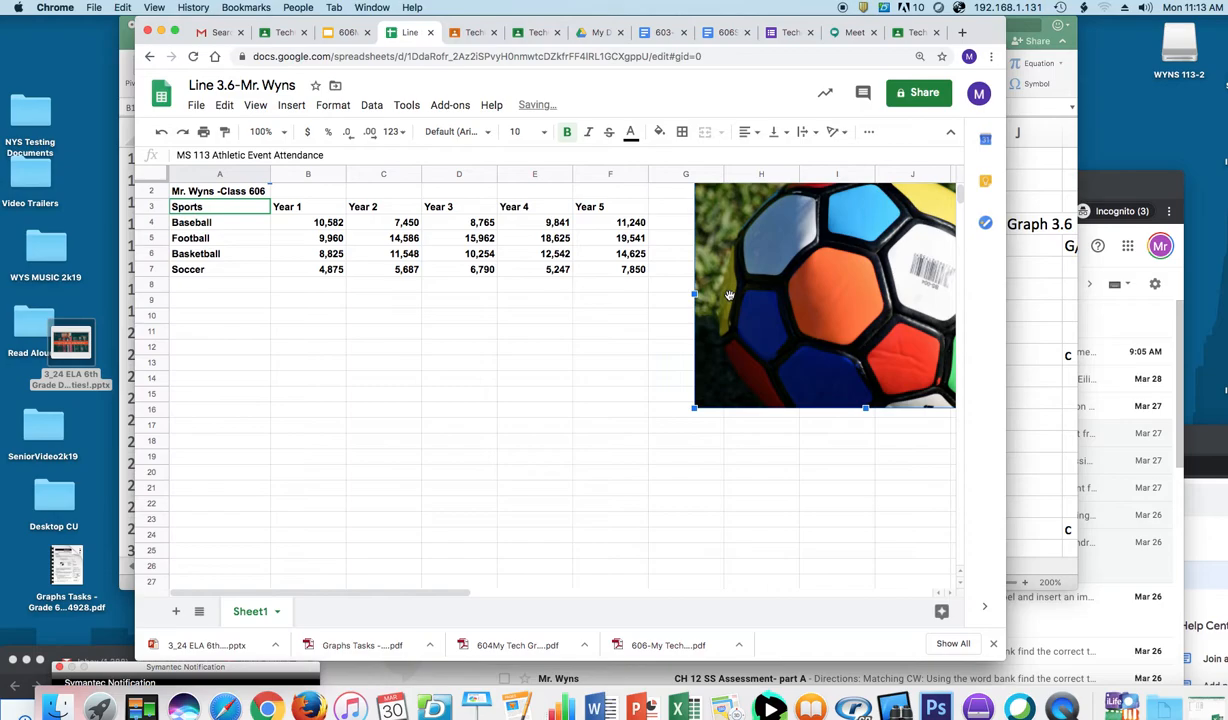
key("Delete")
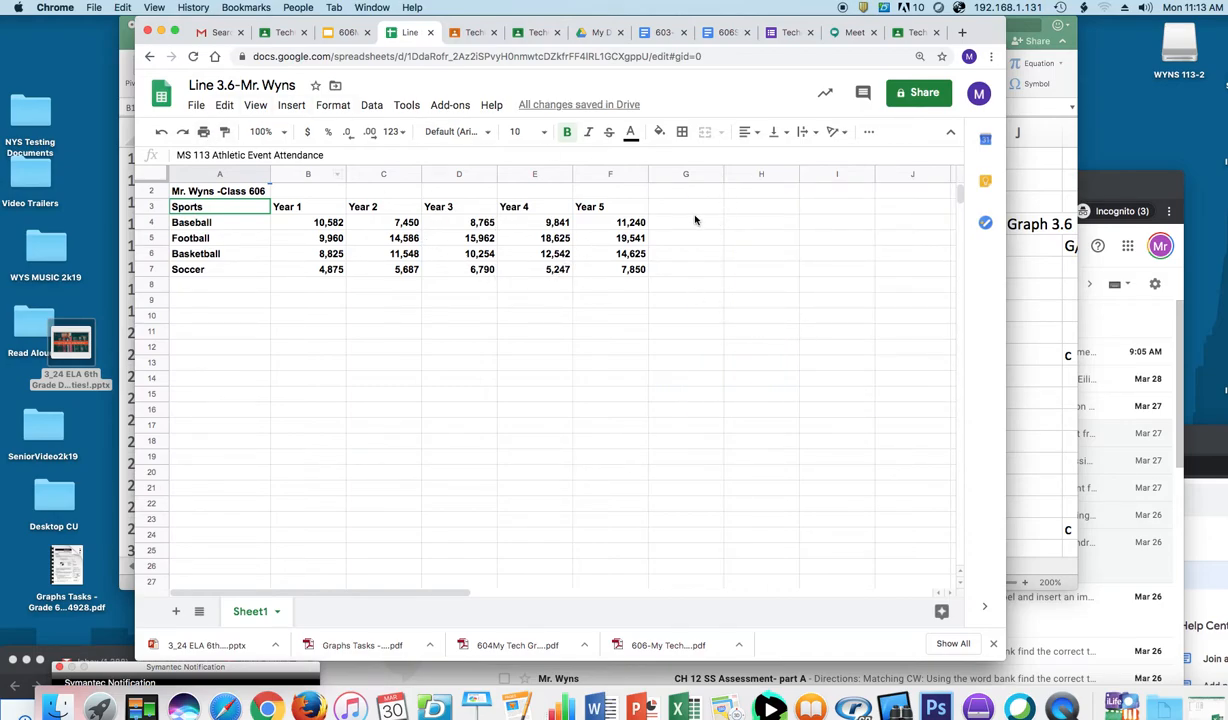
left_click(292, 106)
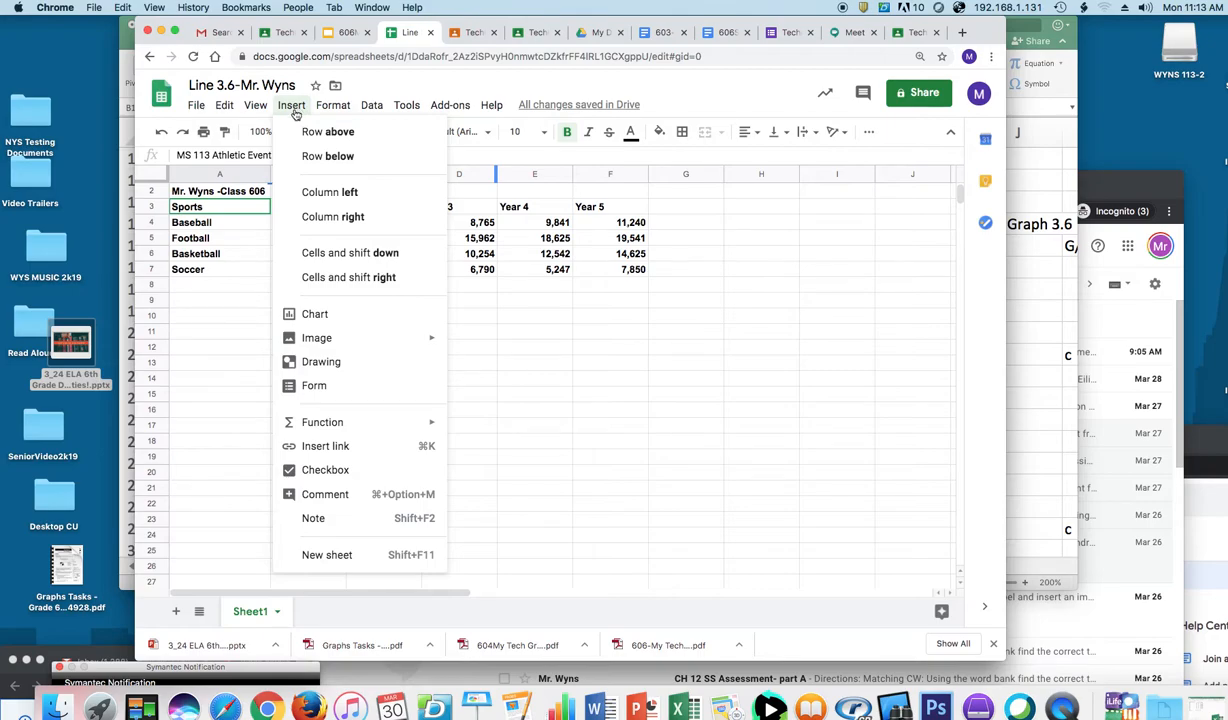
mouse_move(337, 339)
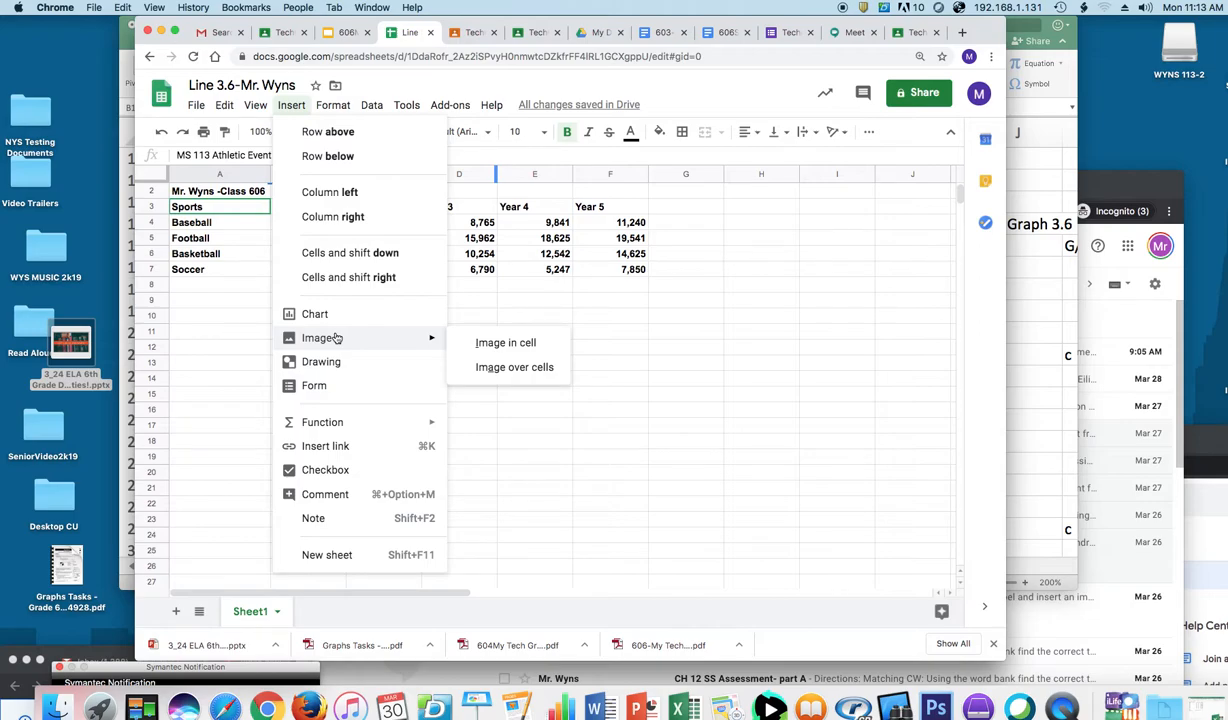
left_click(499, 345)
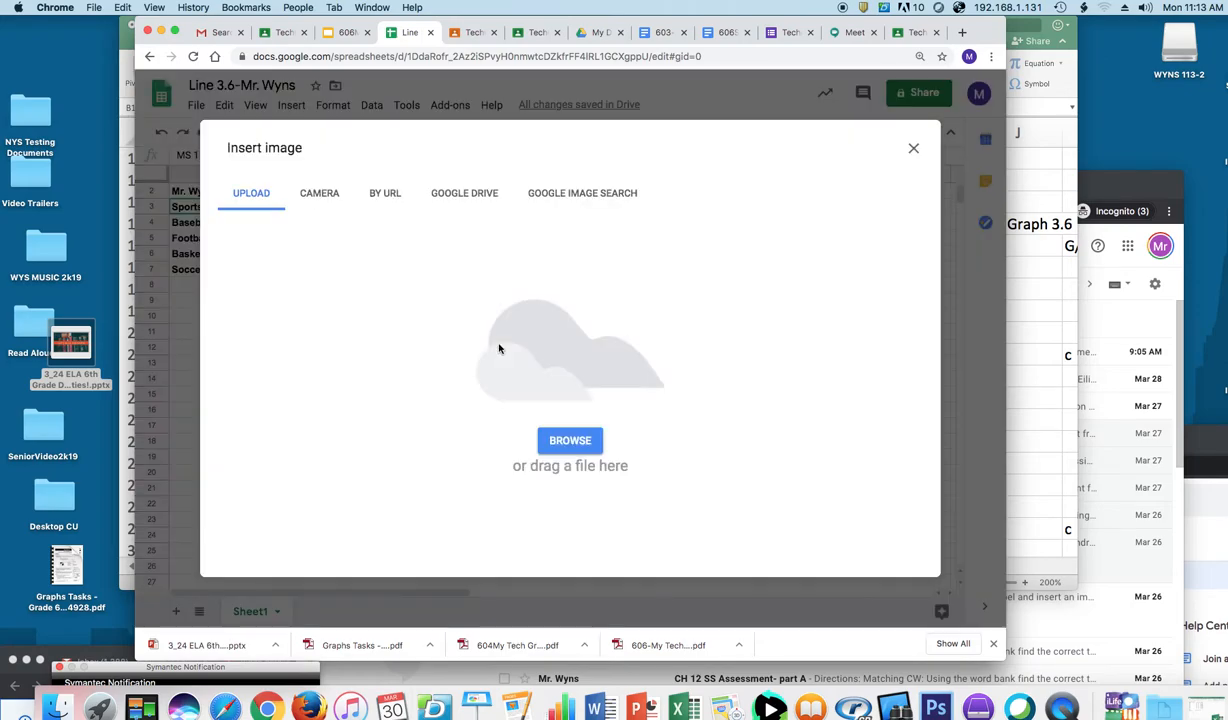
left_click(552, 196)
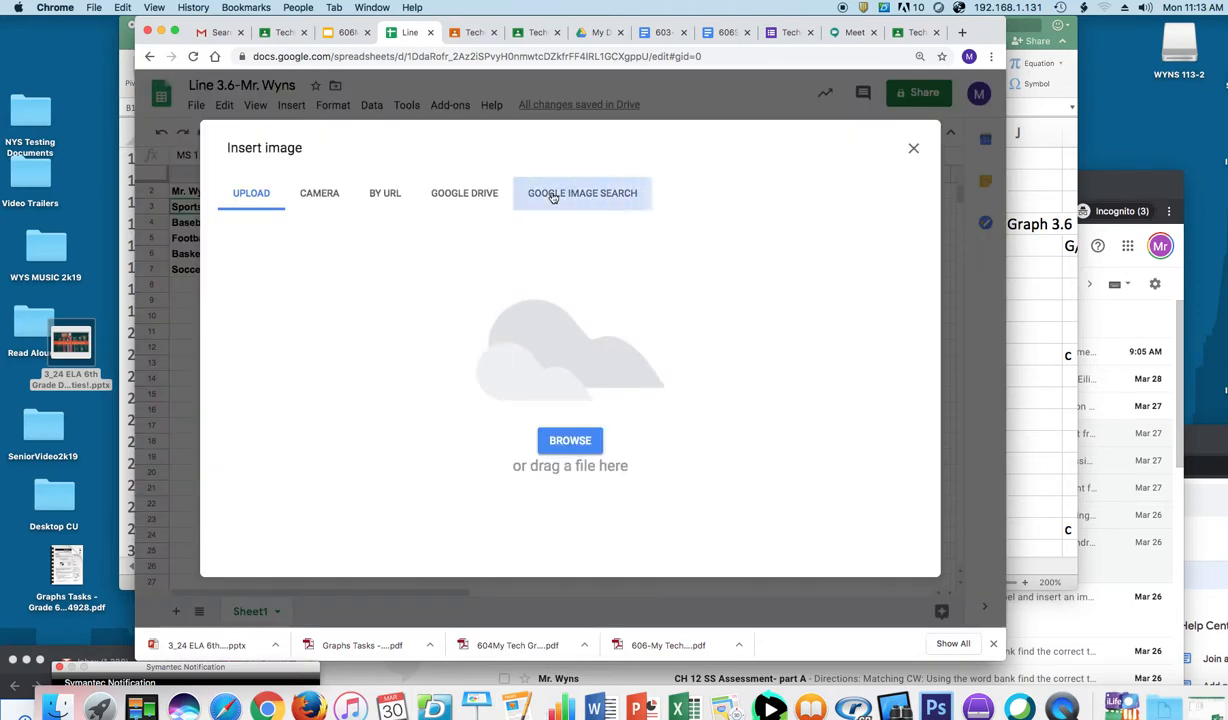
type("apple")
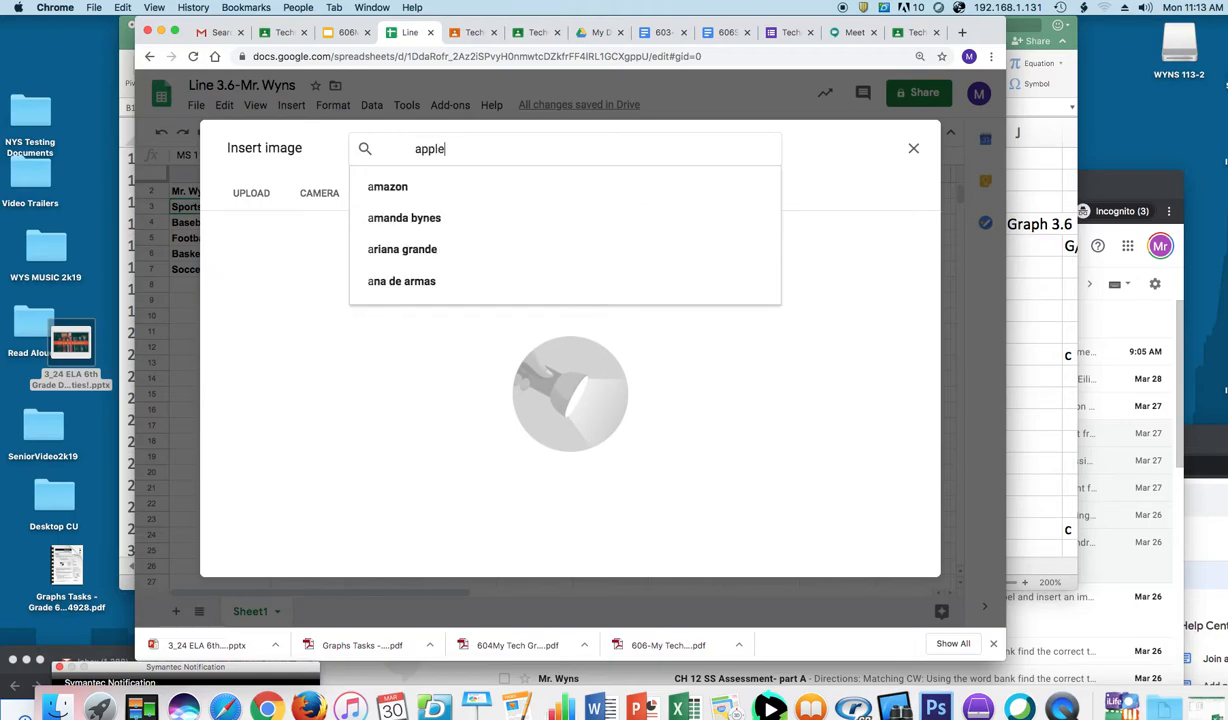
key("Return")
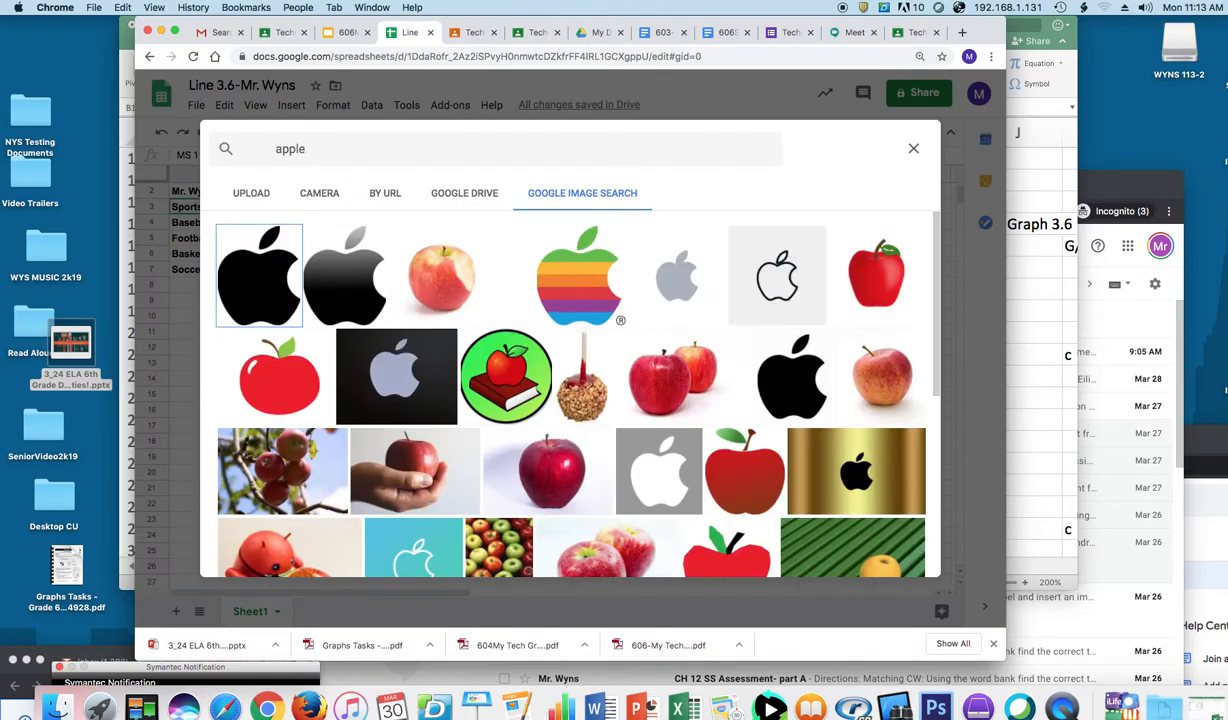
left_click(602, 289)
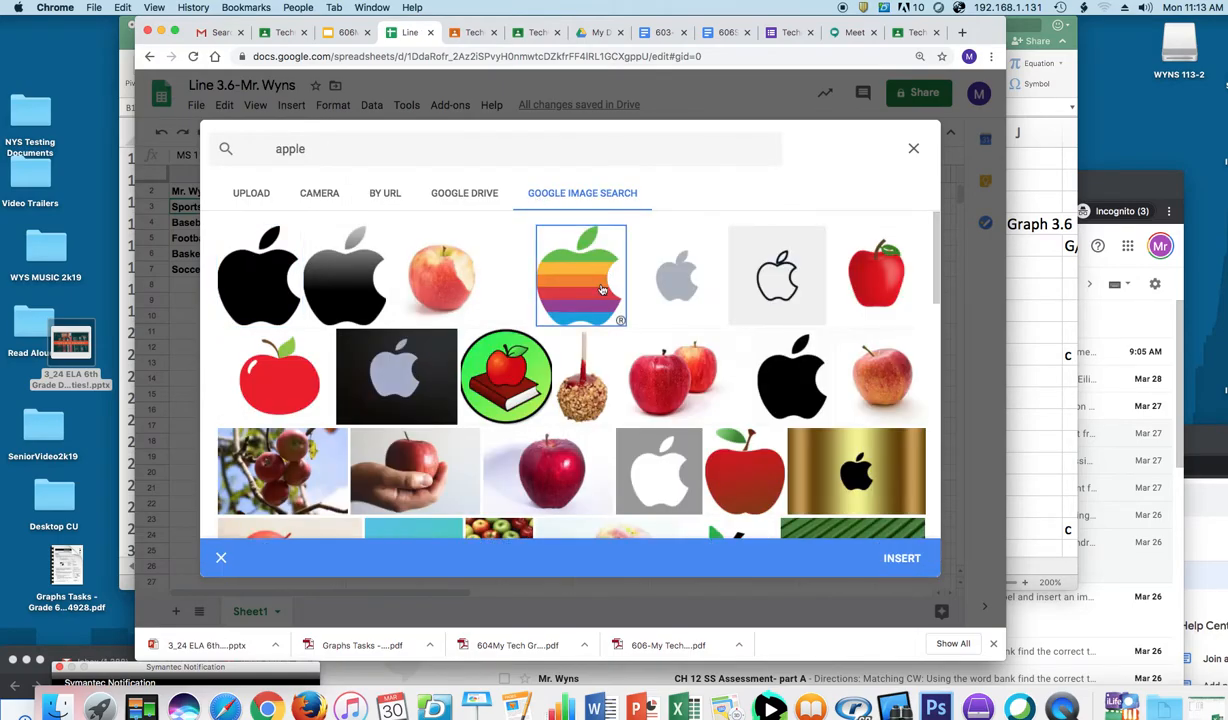
left_click(902, 556)
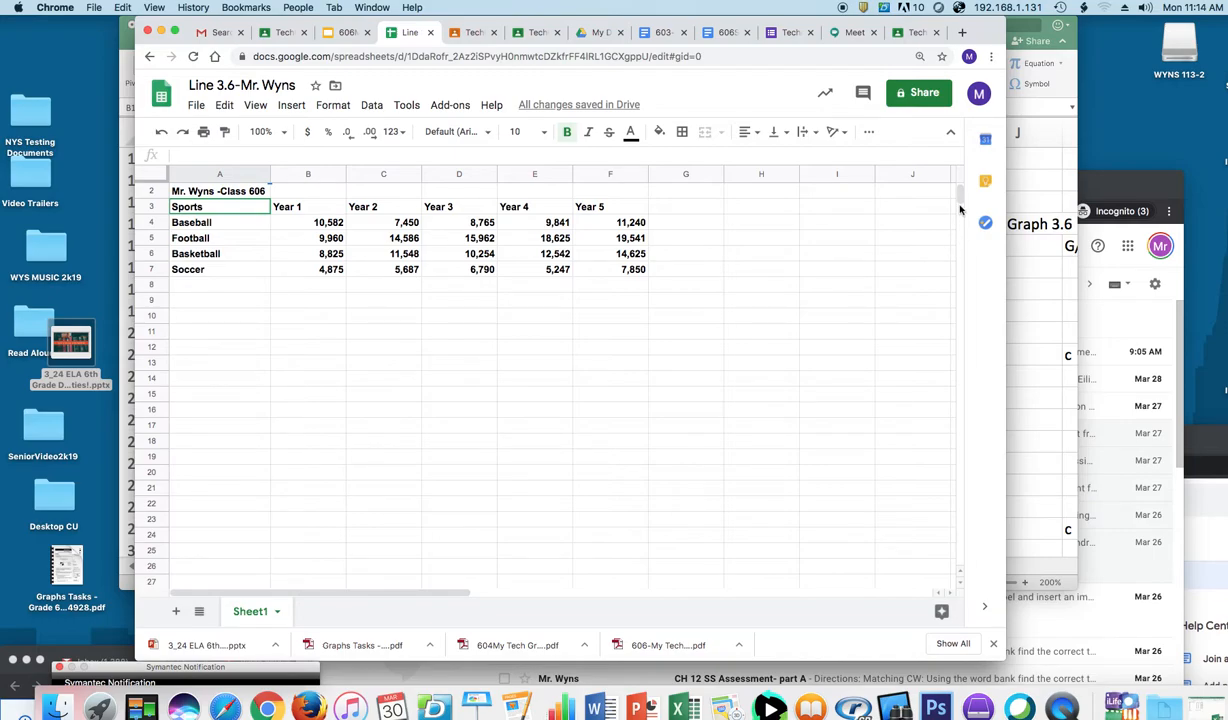
scroll(959, 203, "up", 1)
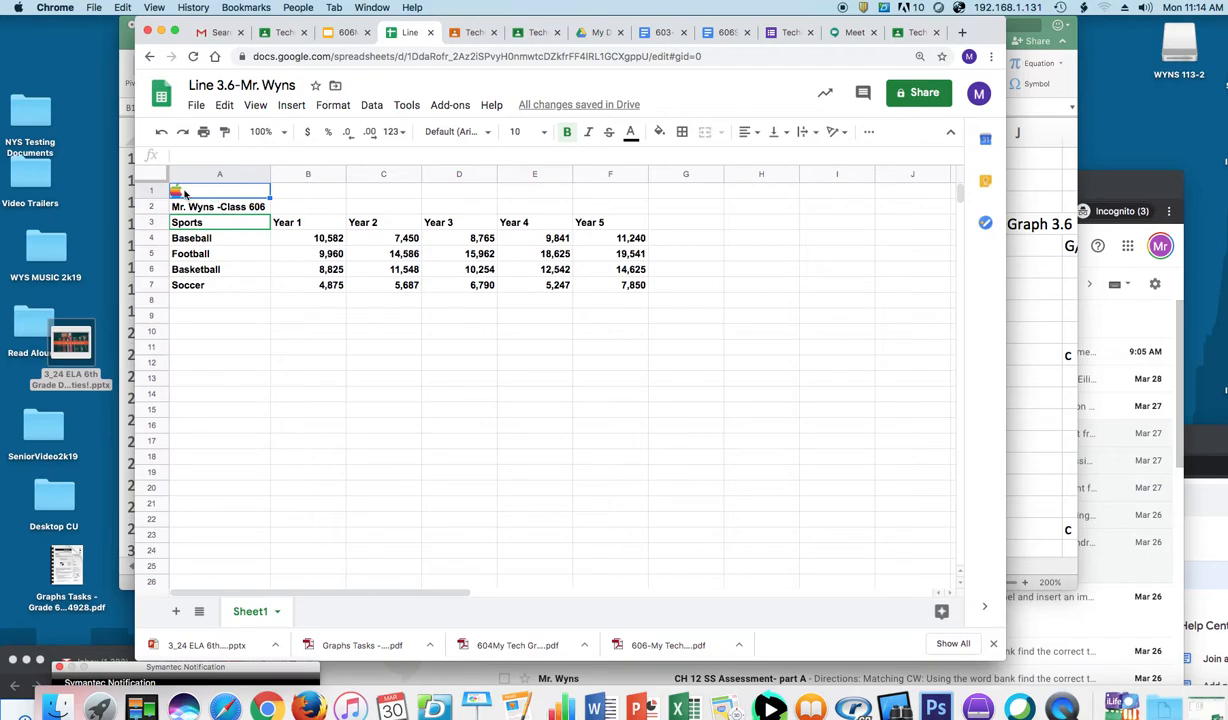
key("BackSpace")
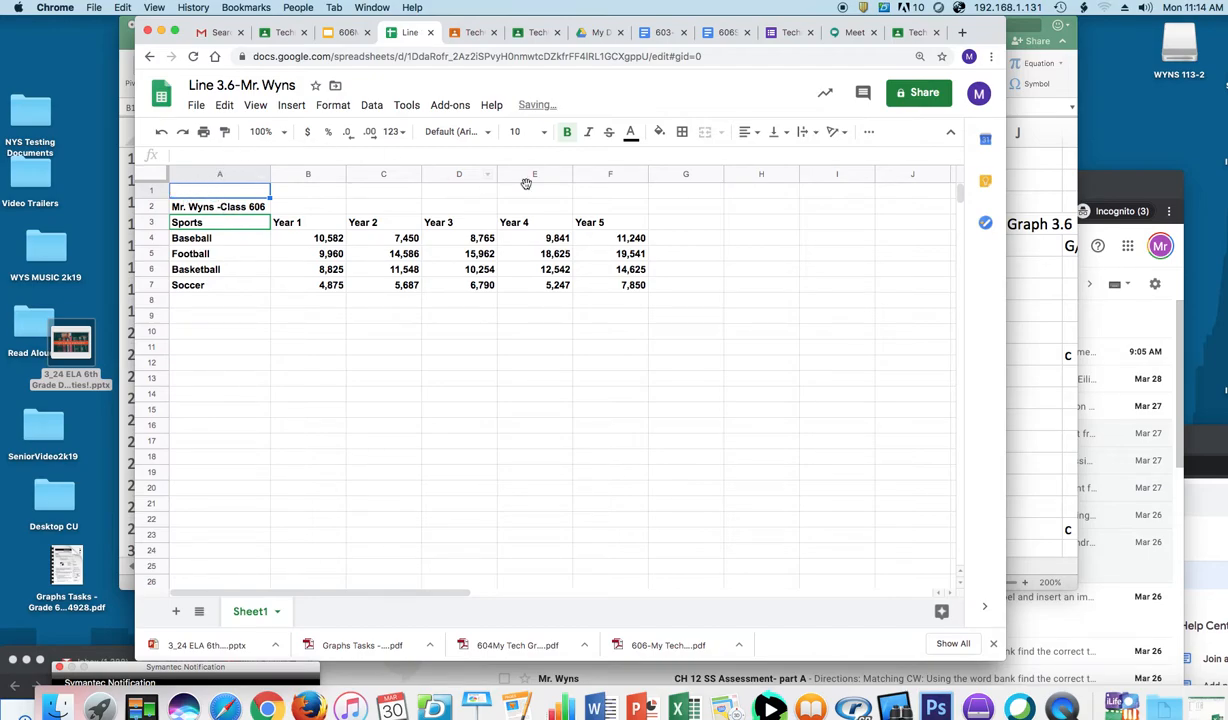
left_click(291, 106)
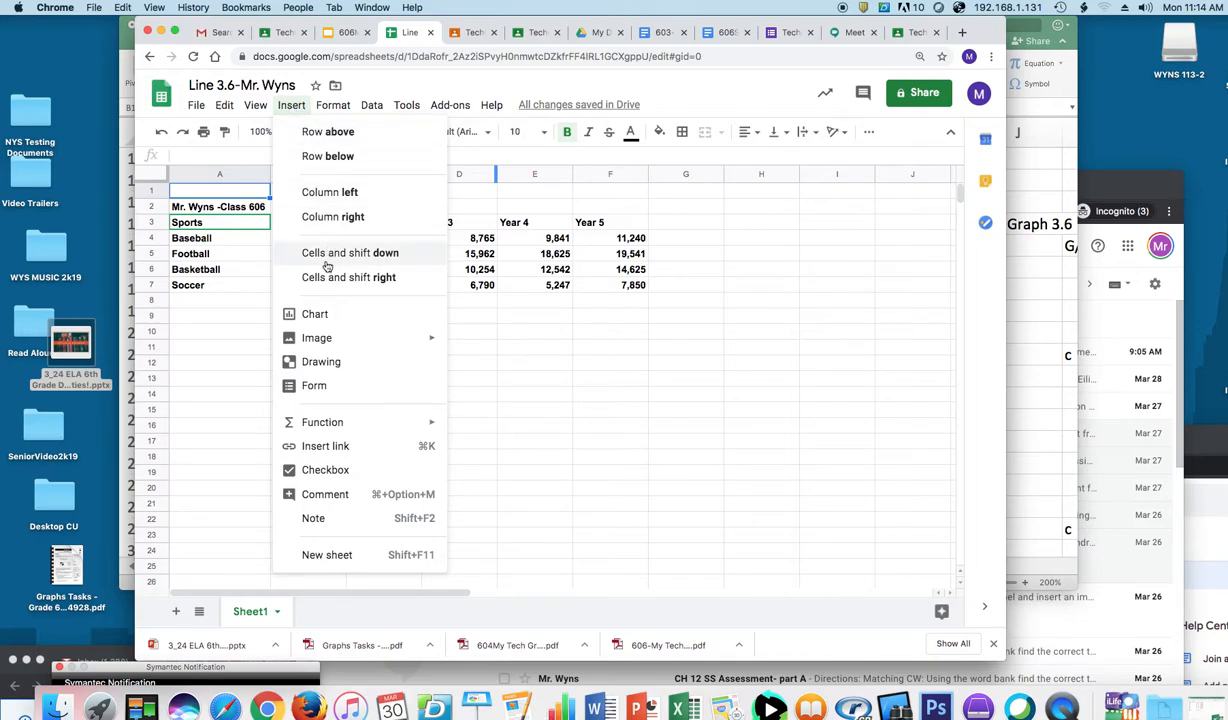
Step: Run a web image search for 'sports' to insert an image over the cells
mouse_move(401, 348)
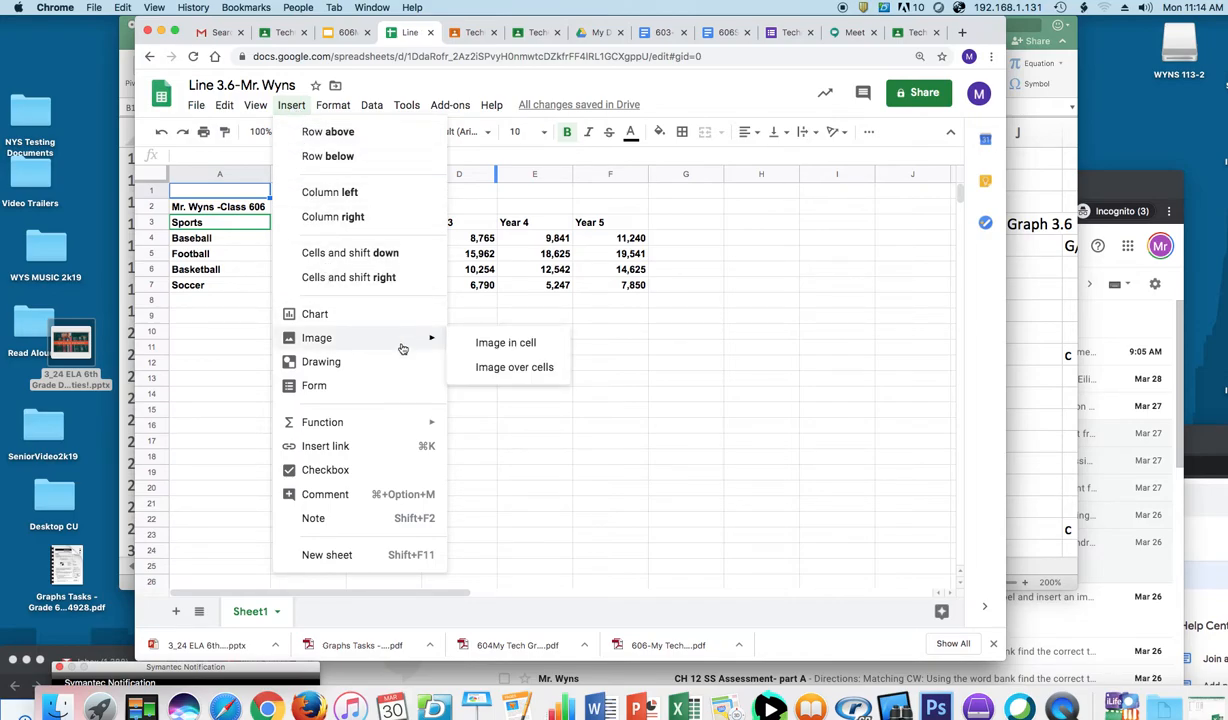
left_click(516, 368)
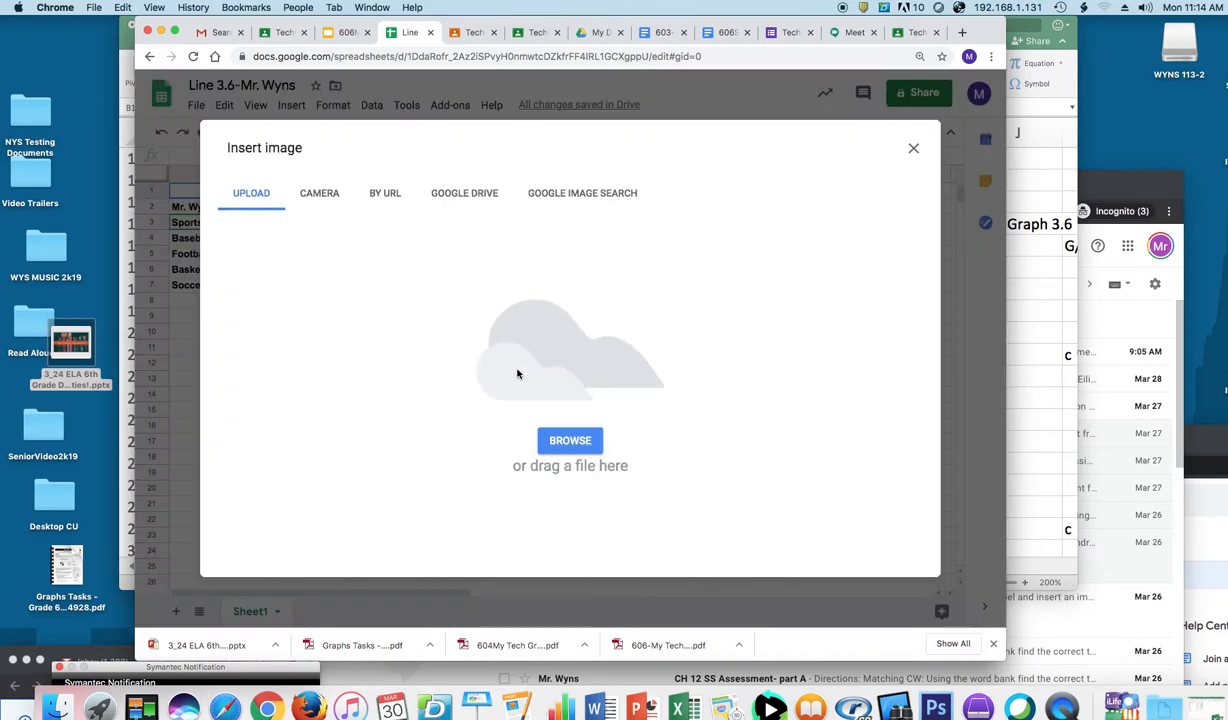
left_click(596, 202)
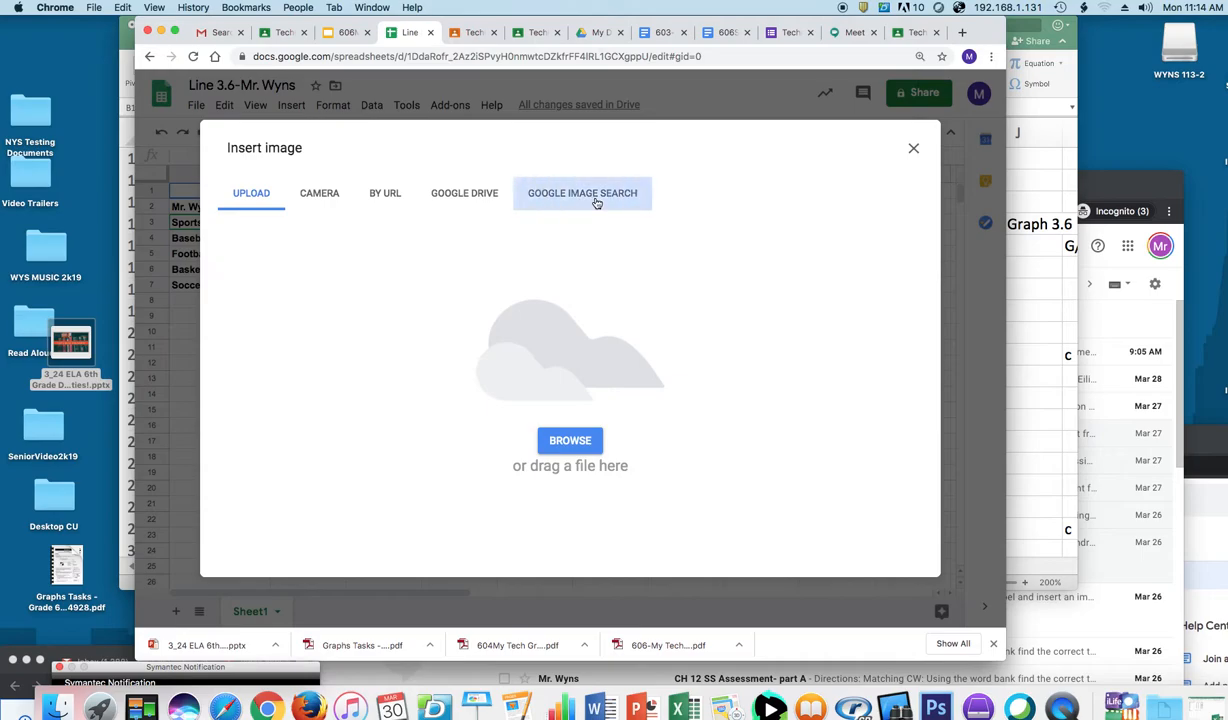
type("s")
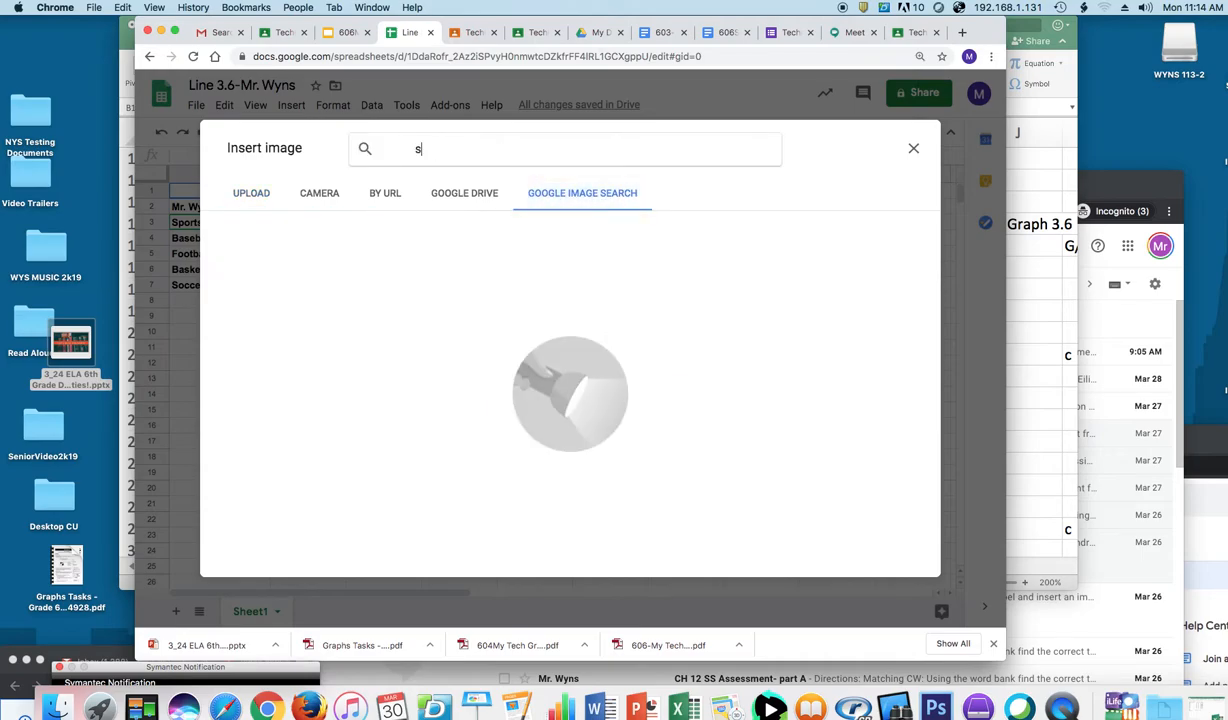
type("ports")
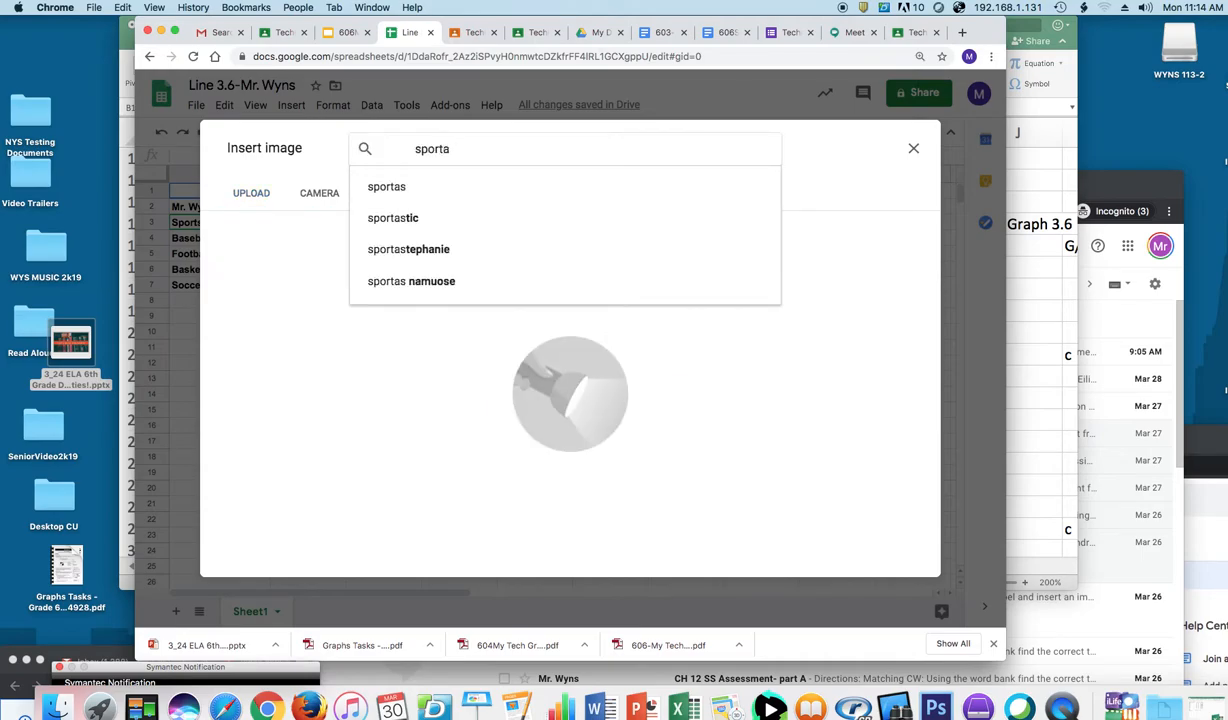
key("Return")
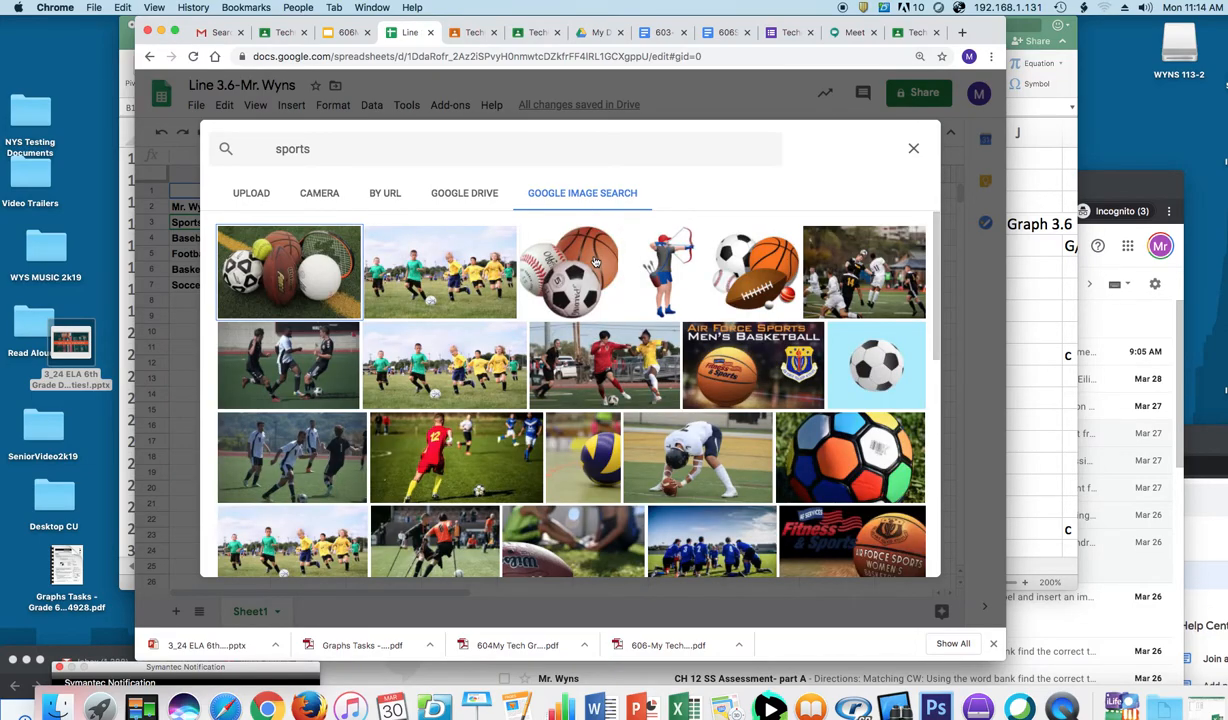
Step: Insert the sports-balls picture and place it beside the table around columns G–I
left_click(594, 261)
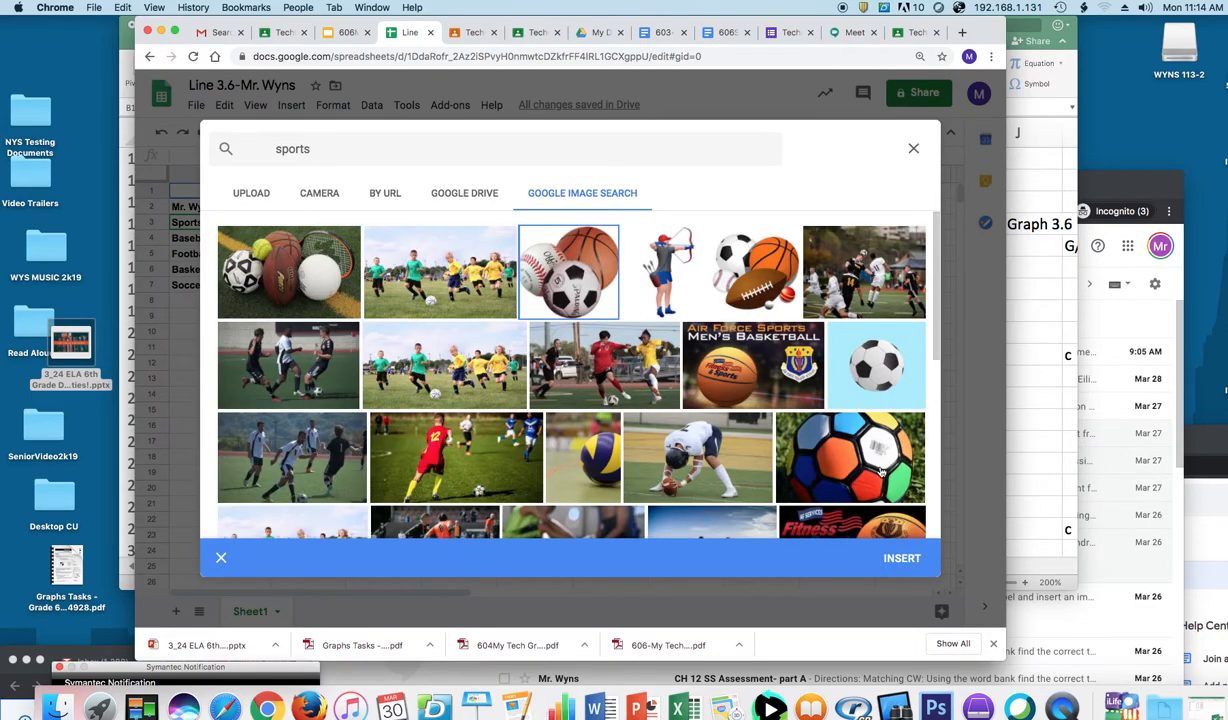
left_click(901, 559)
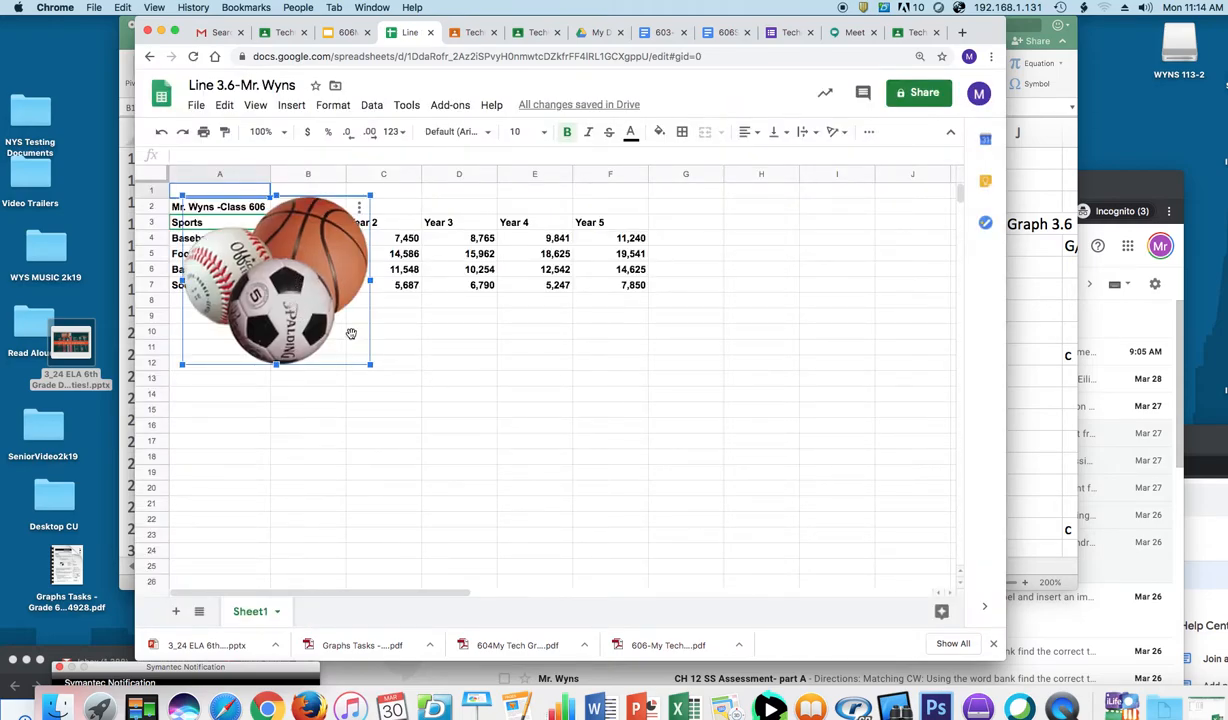
left_click_drag(286, 299, 793, 331)
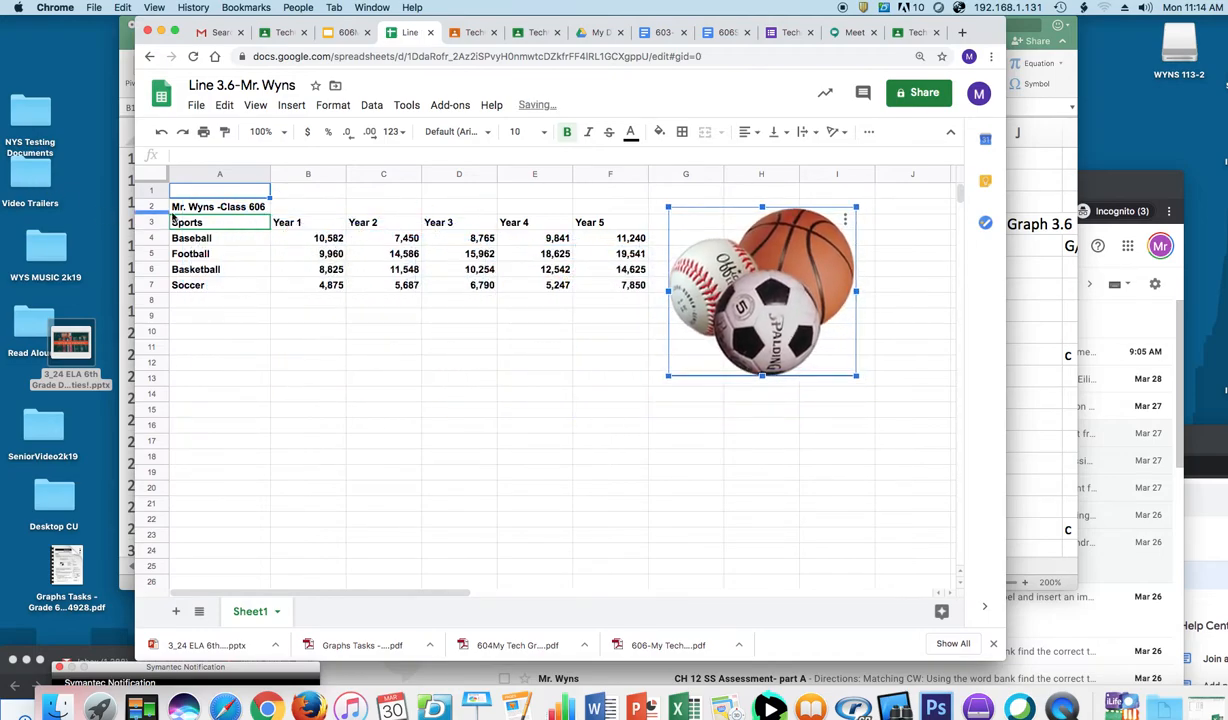
left_click(240, 207)
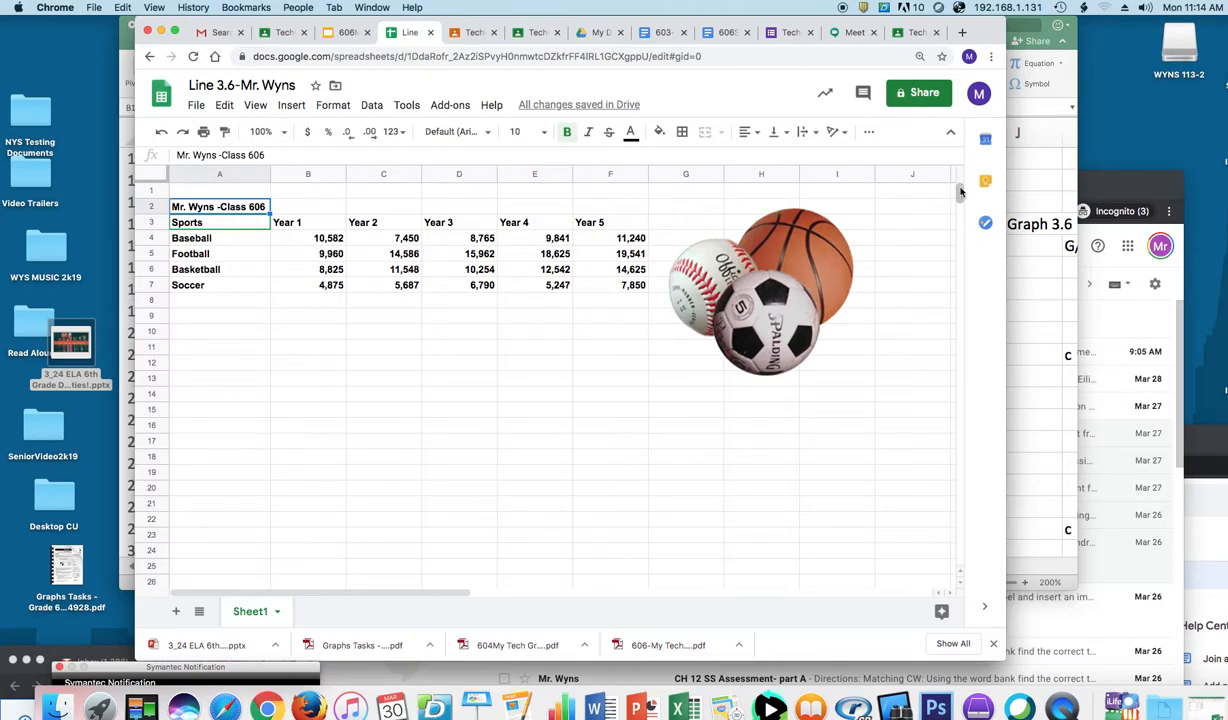
Step: Enter 'MS 113 Athletic Event Attendance' in A1 and select the sports table A3:F7
left_click(223, 192)
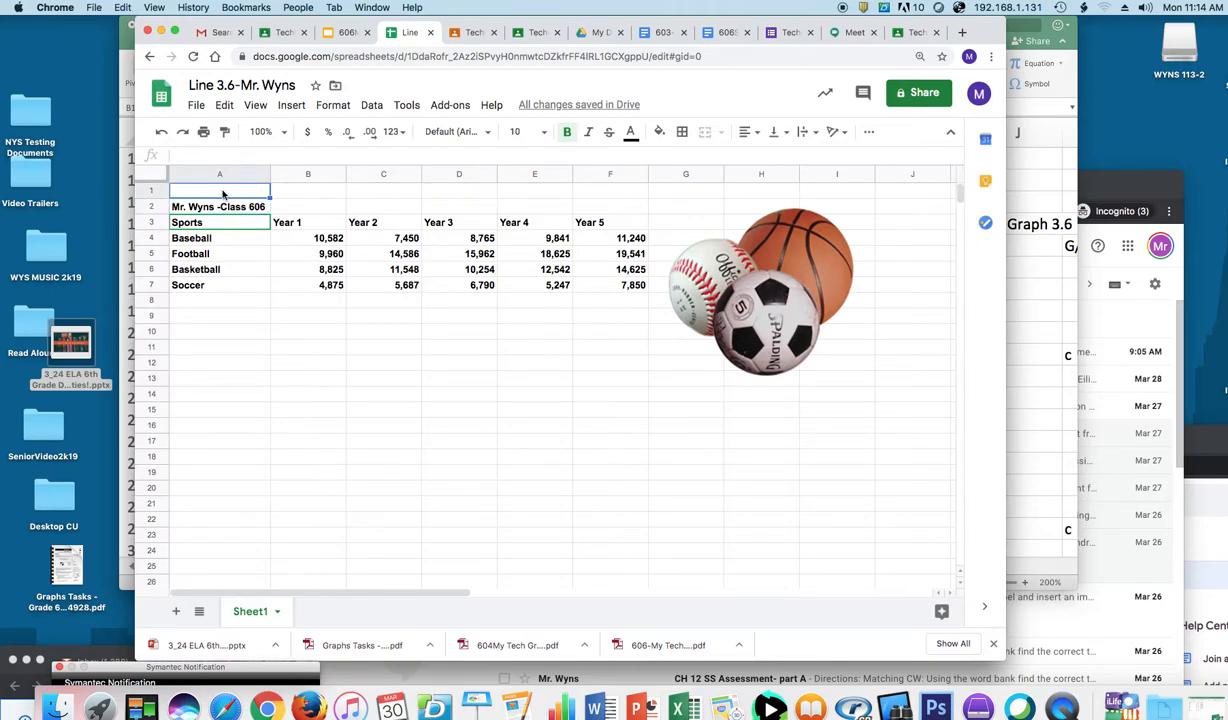
type("MS")
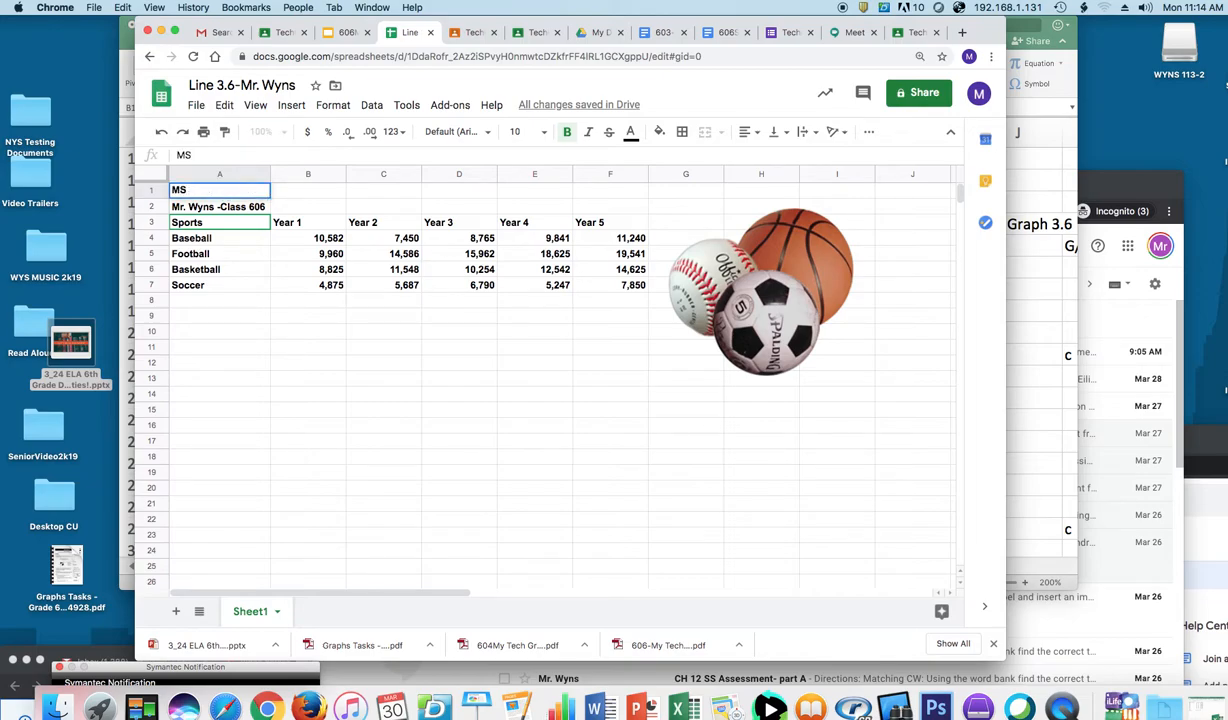
type(" 113 Athletic ")
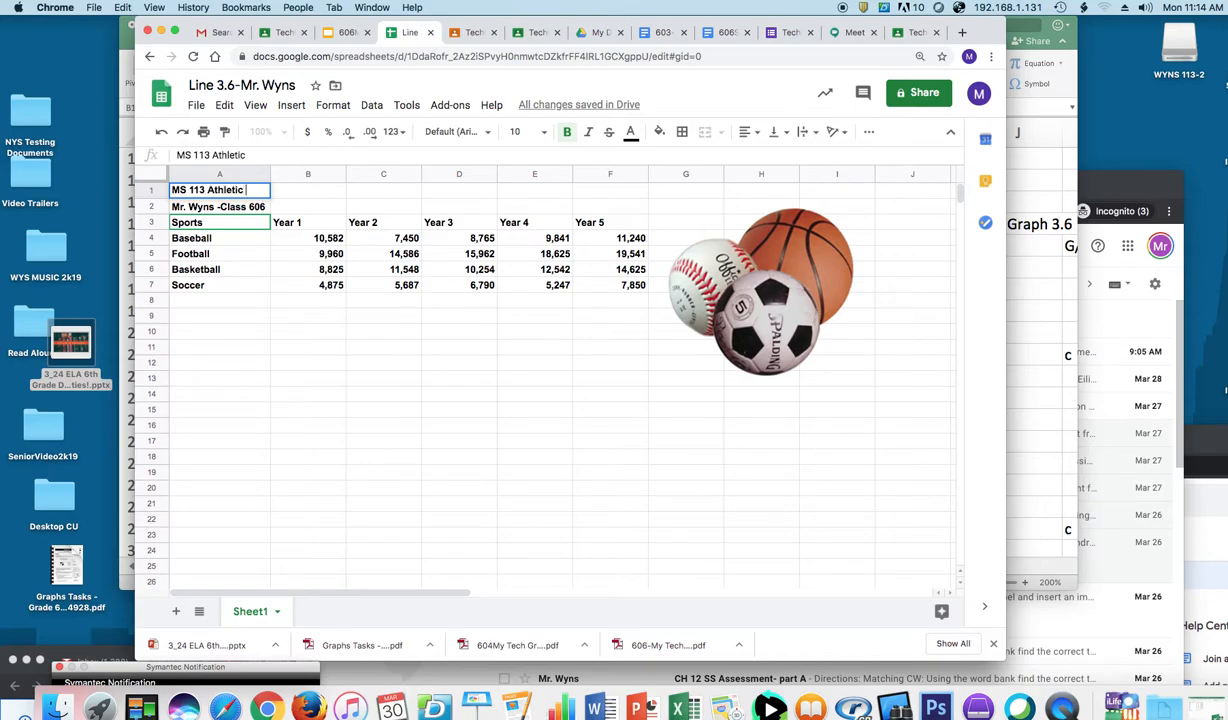
type("Event Attendance")
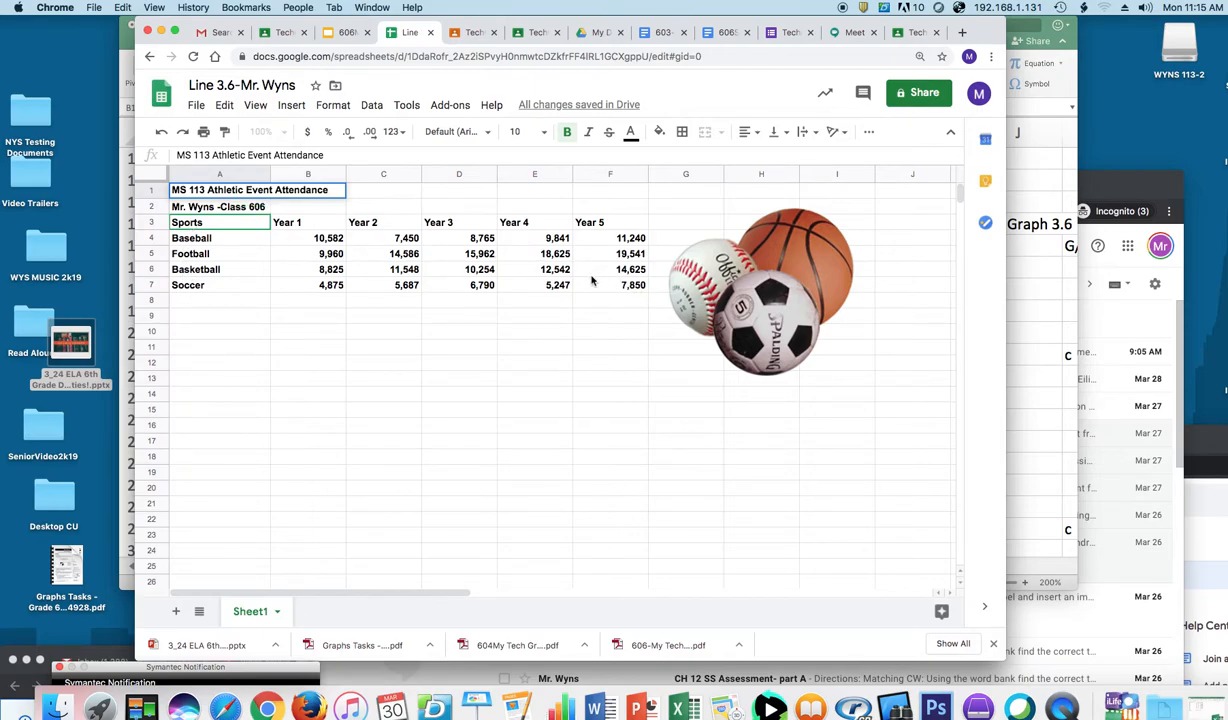
left_click(205, 228)
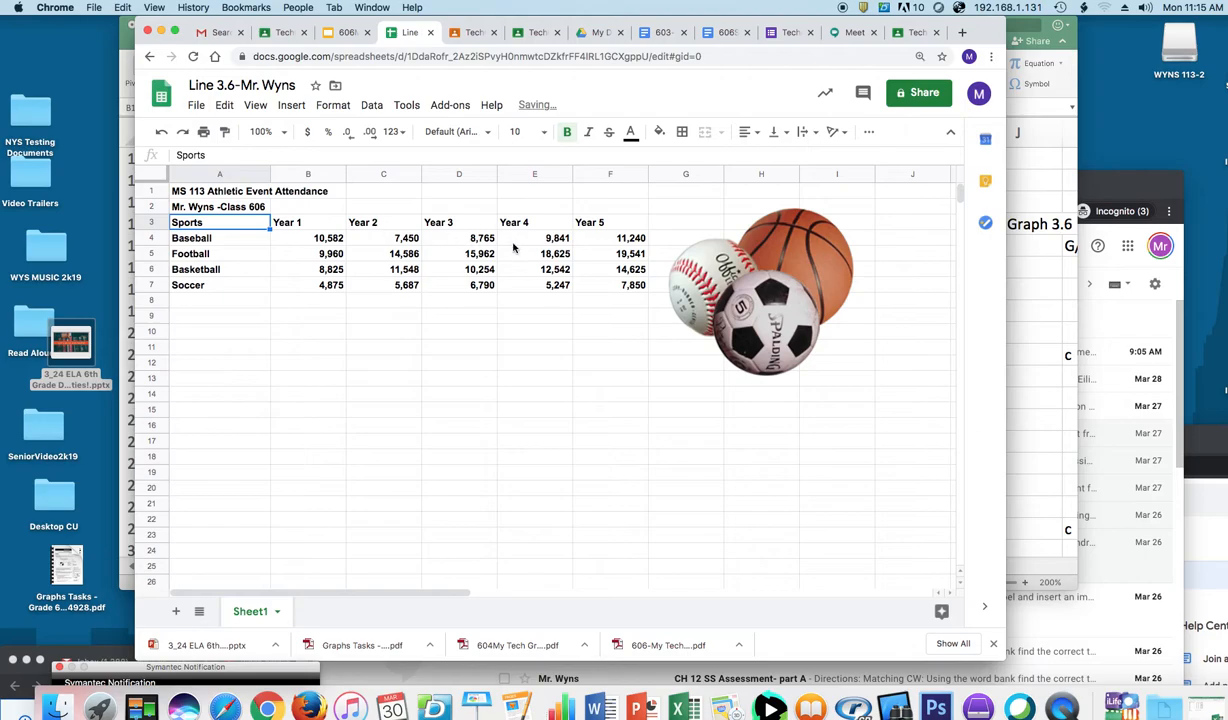
left_click(605, 287, "shift")
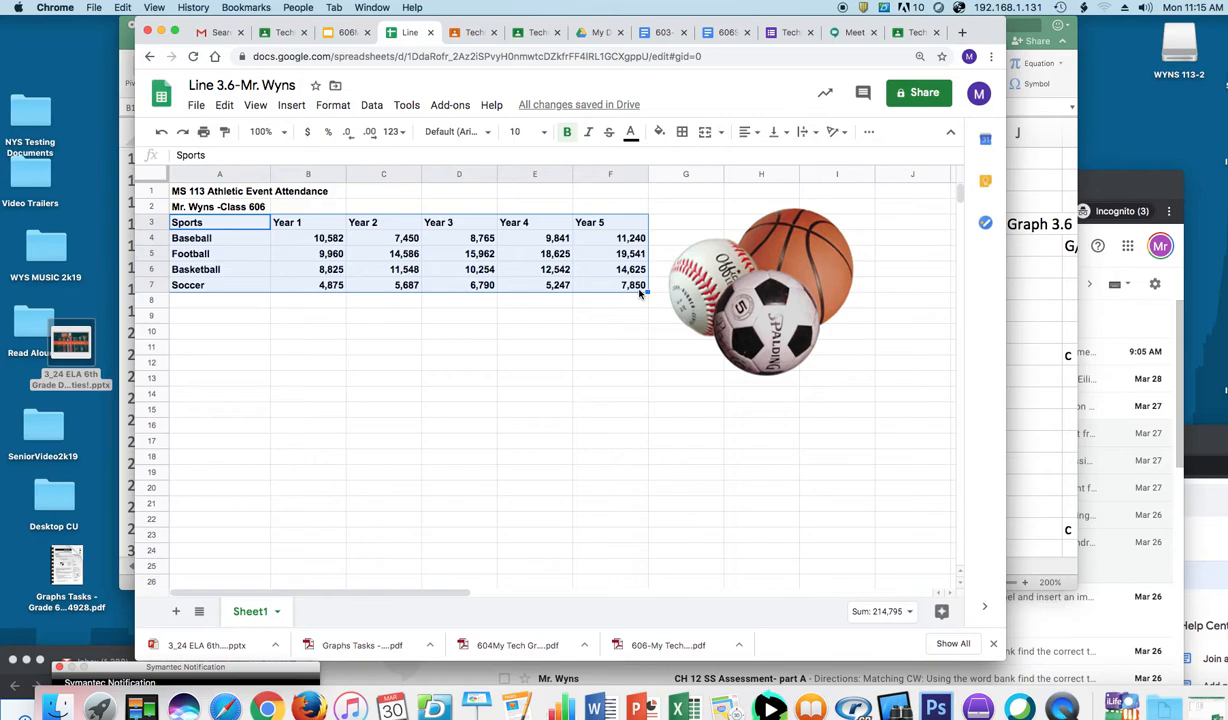
Step: Insert a line chart from A3:F7 showing each sport's attendance across Years 1–5
left_click(290, 106)
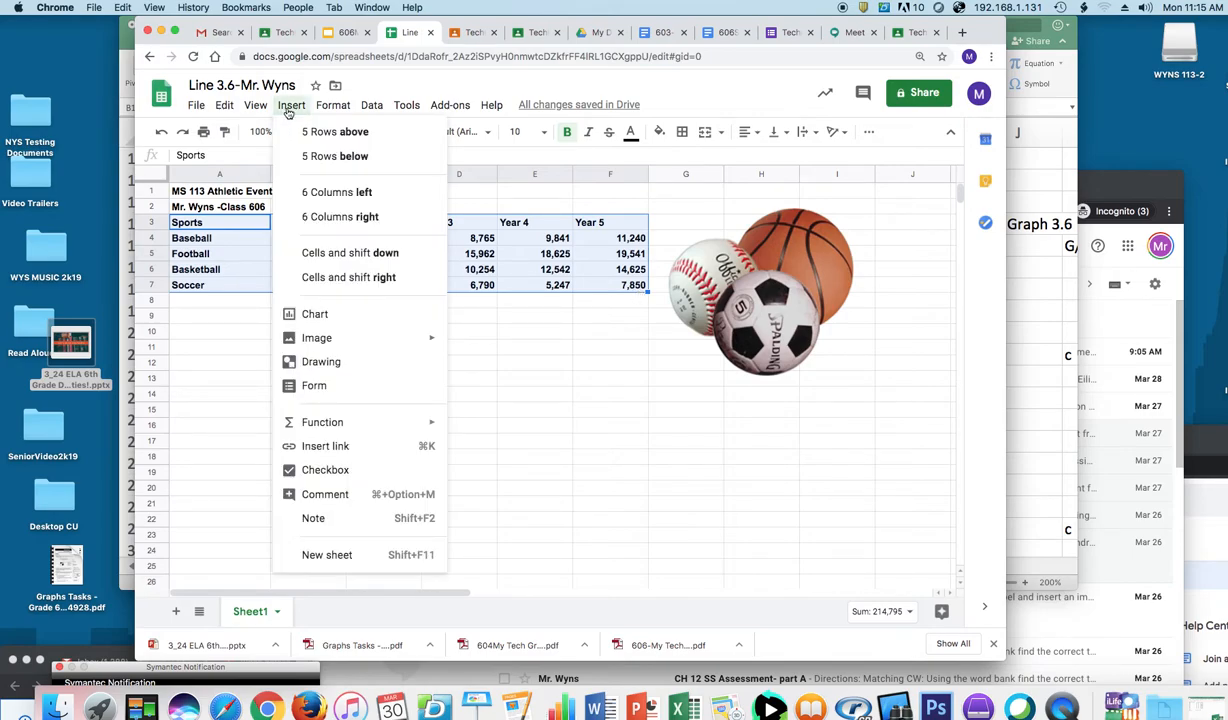
left_click(314, 315)
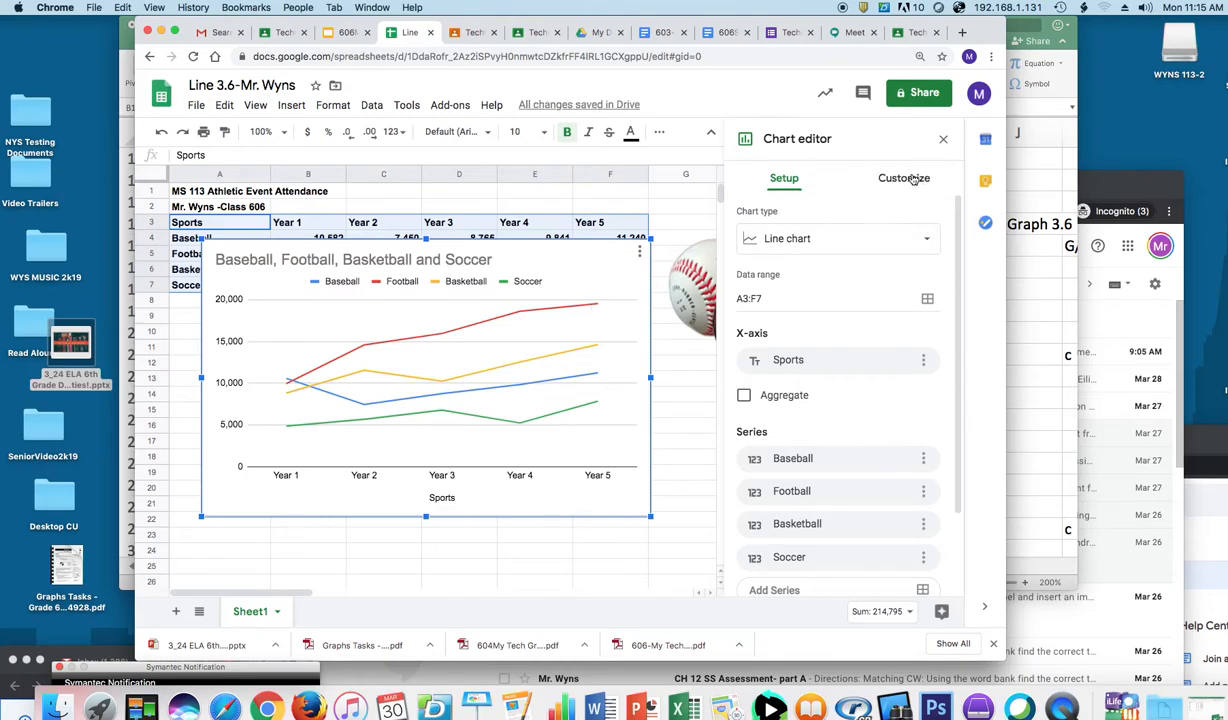
left_click(927, 241)
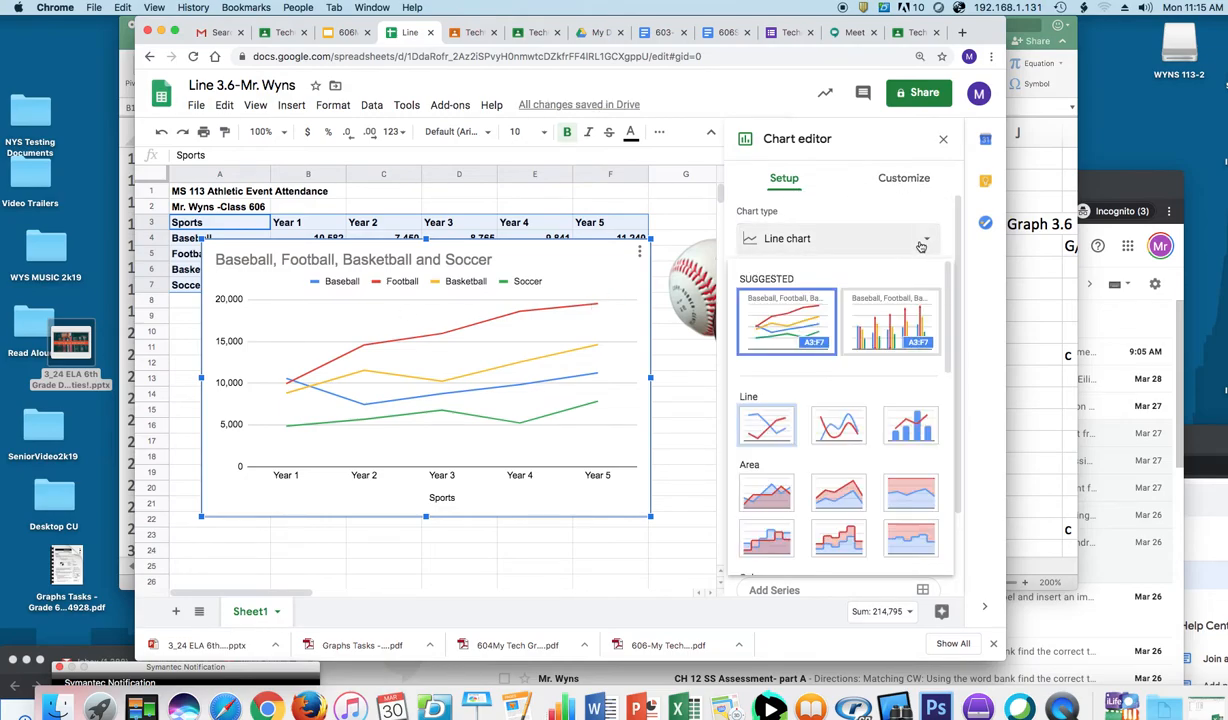
left_click(765, 430)
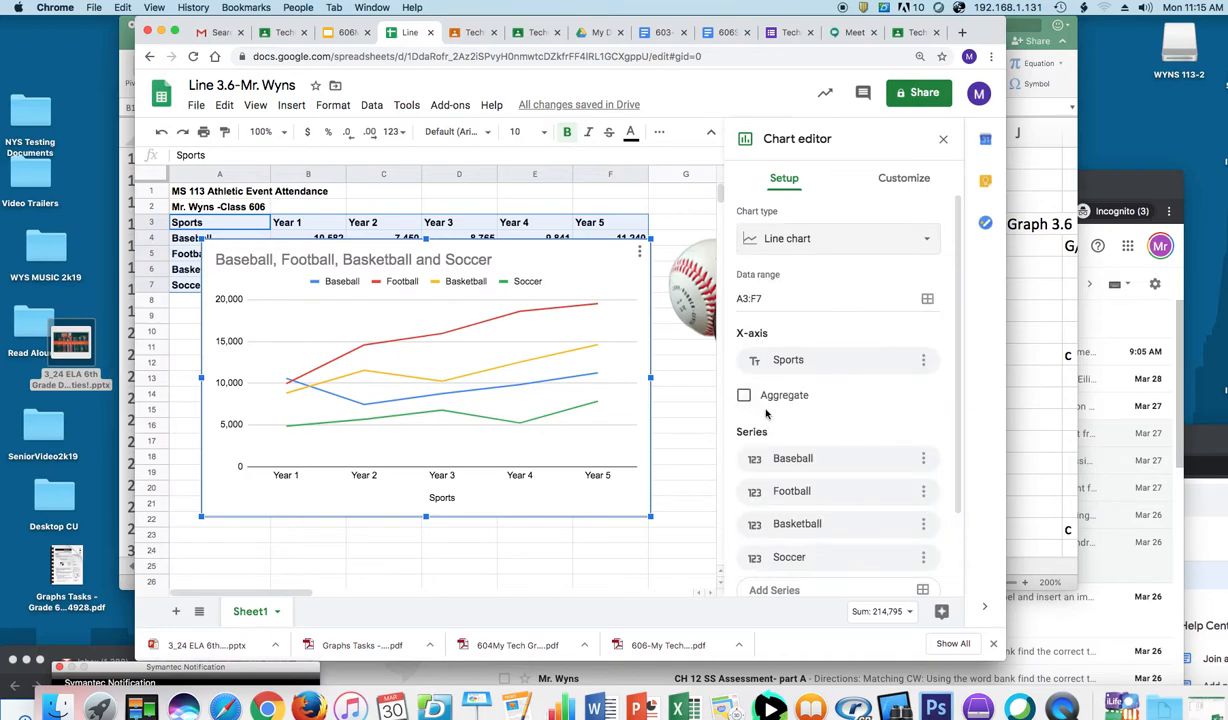
Step: Turn on series data labels in the chart's Customize settings and move the chart below row 7
left_click(906, 180)
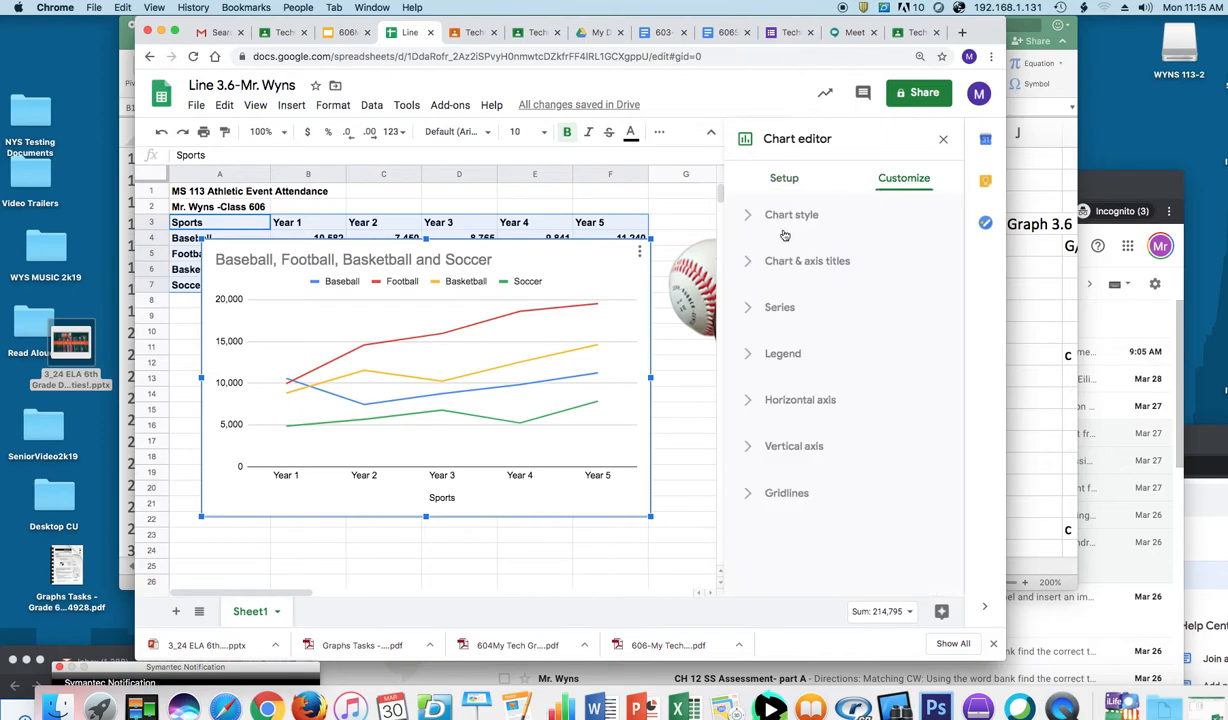
left_click(752, 313)
scroll(961, 294, "down", 2)
left_click_drag(961, 294, 937, 451)
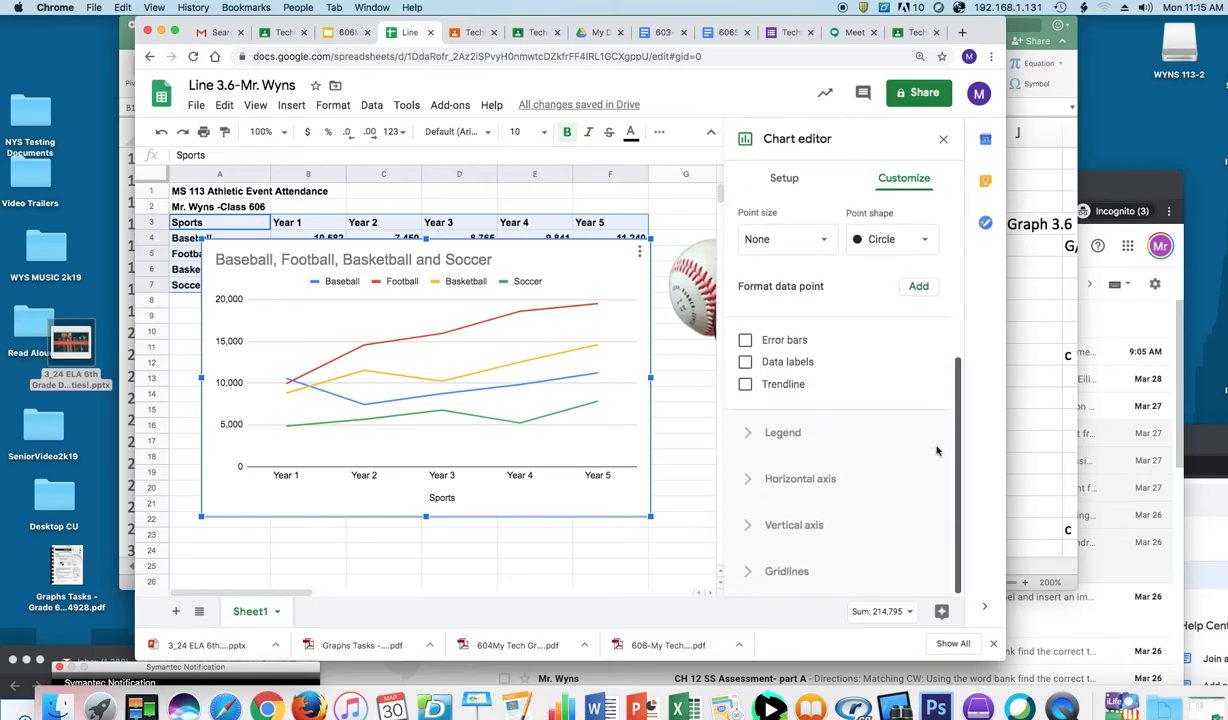
left_click(744, 363)
left_click_drag(535, 251, 516, 325)
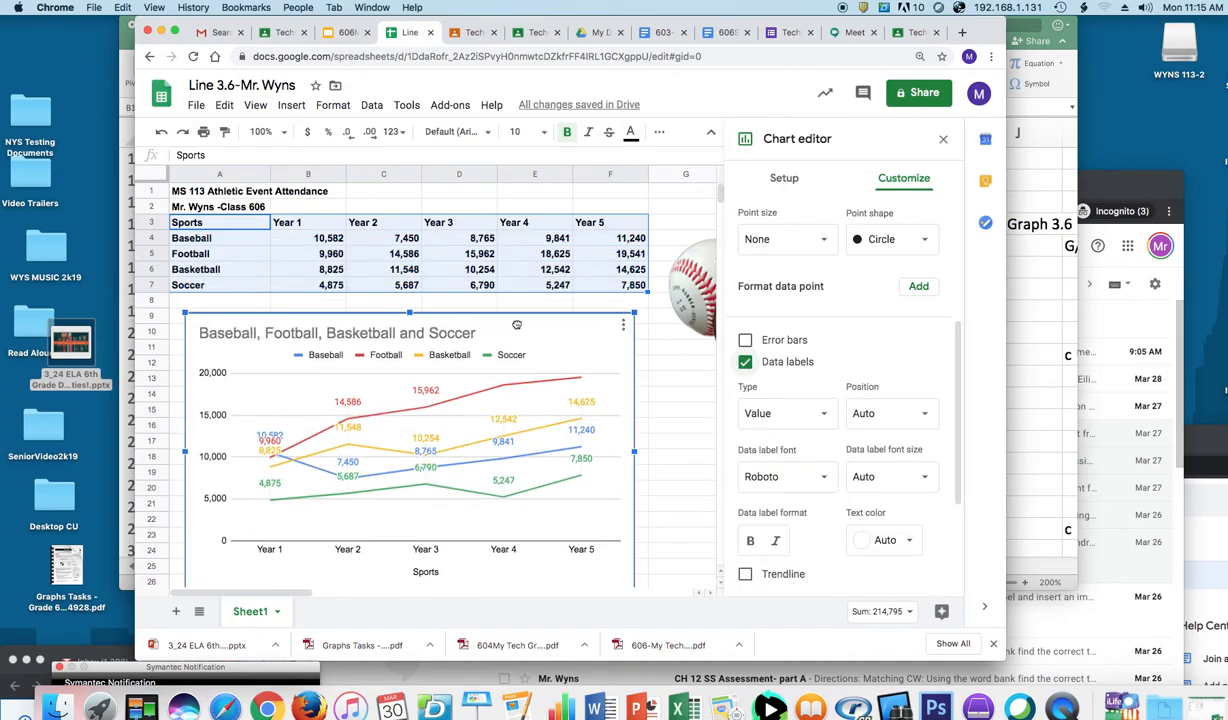
Step: Add one suggested contact as a recipient in the Share dialog and send the invitation
left_click(906, 93)
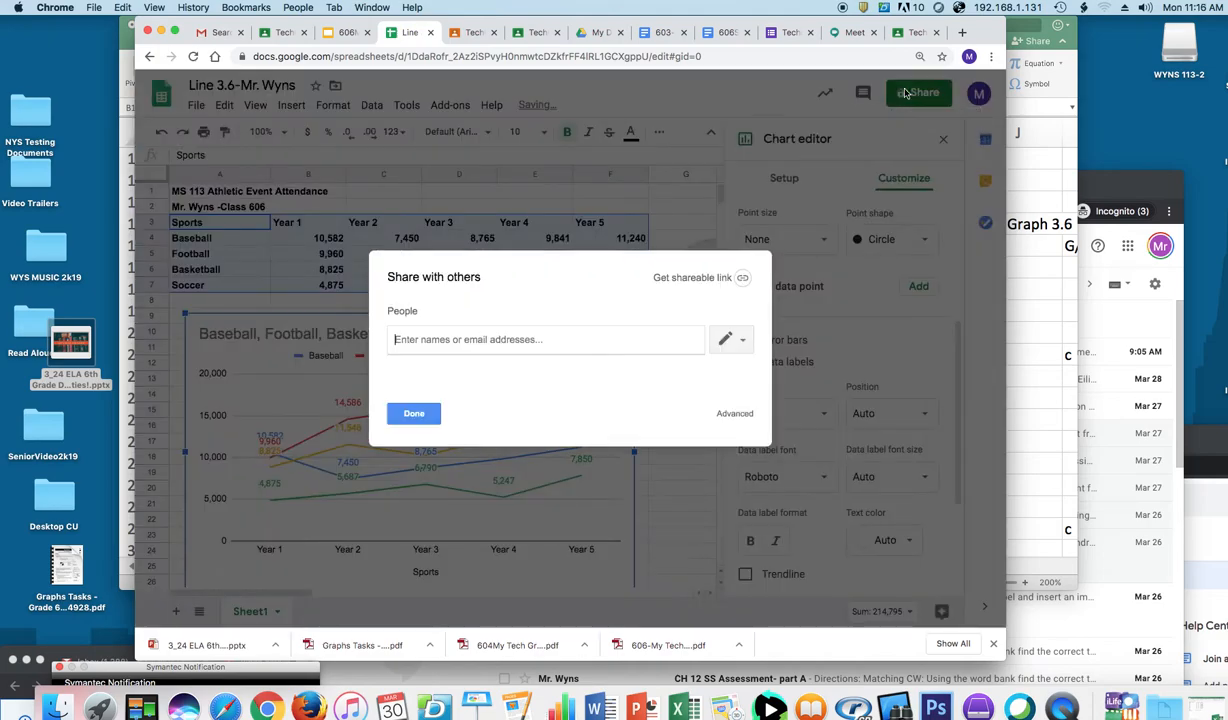
type("r")
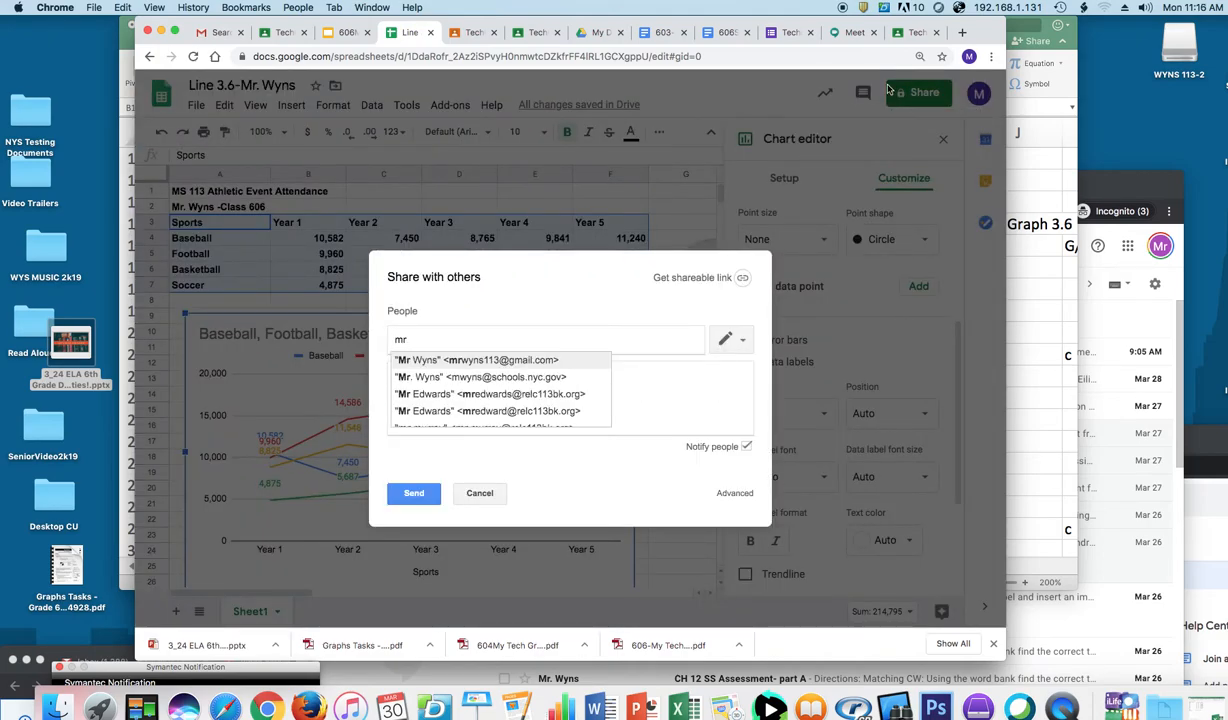
type("w")
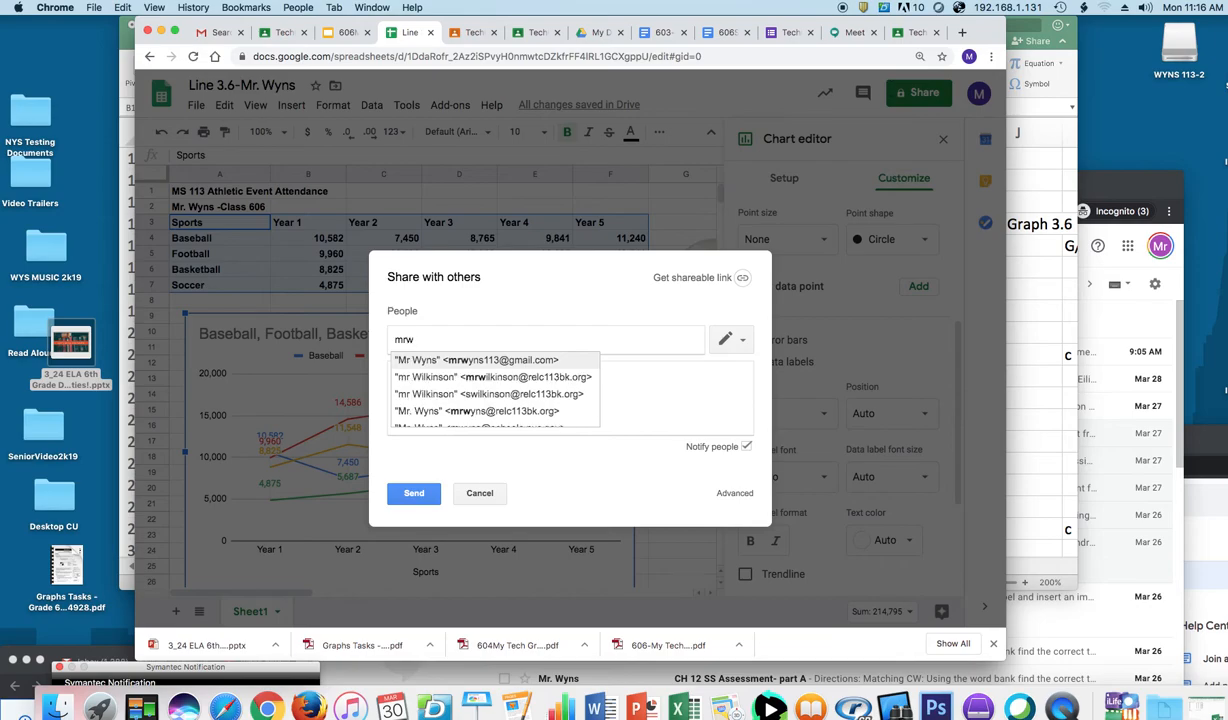
left_click(520, 398)
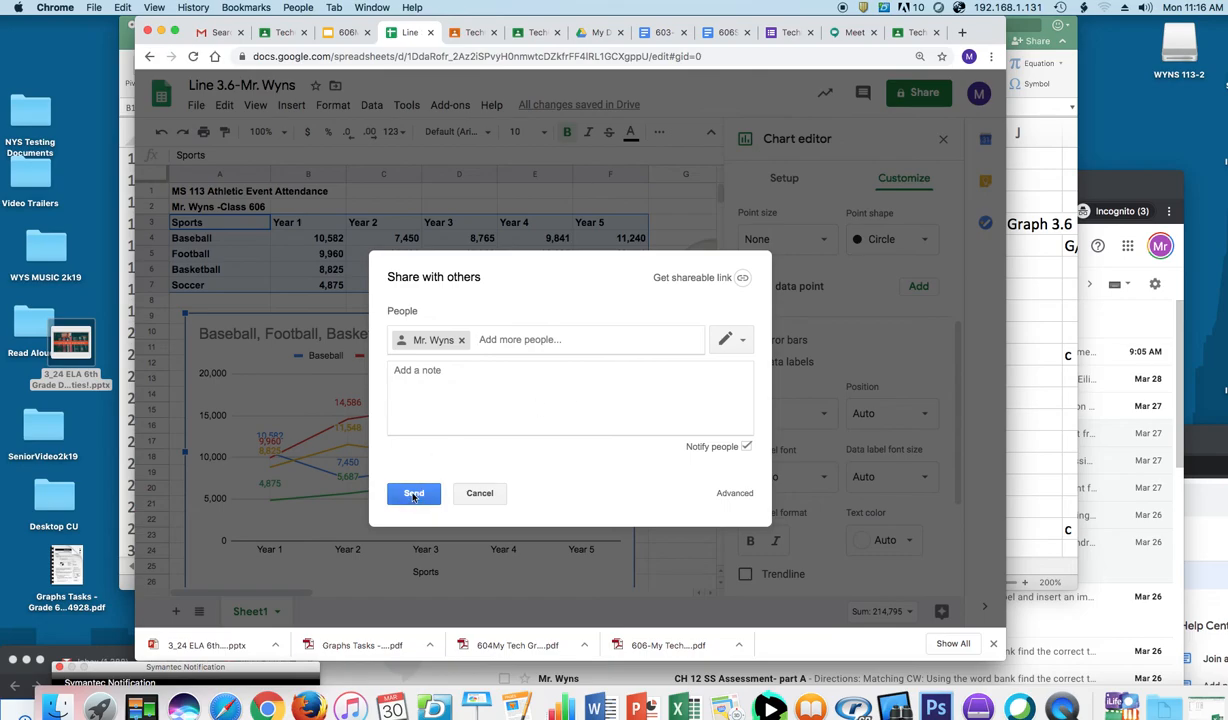
left_click(413, 494)
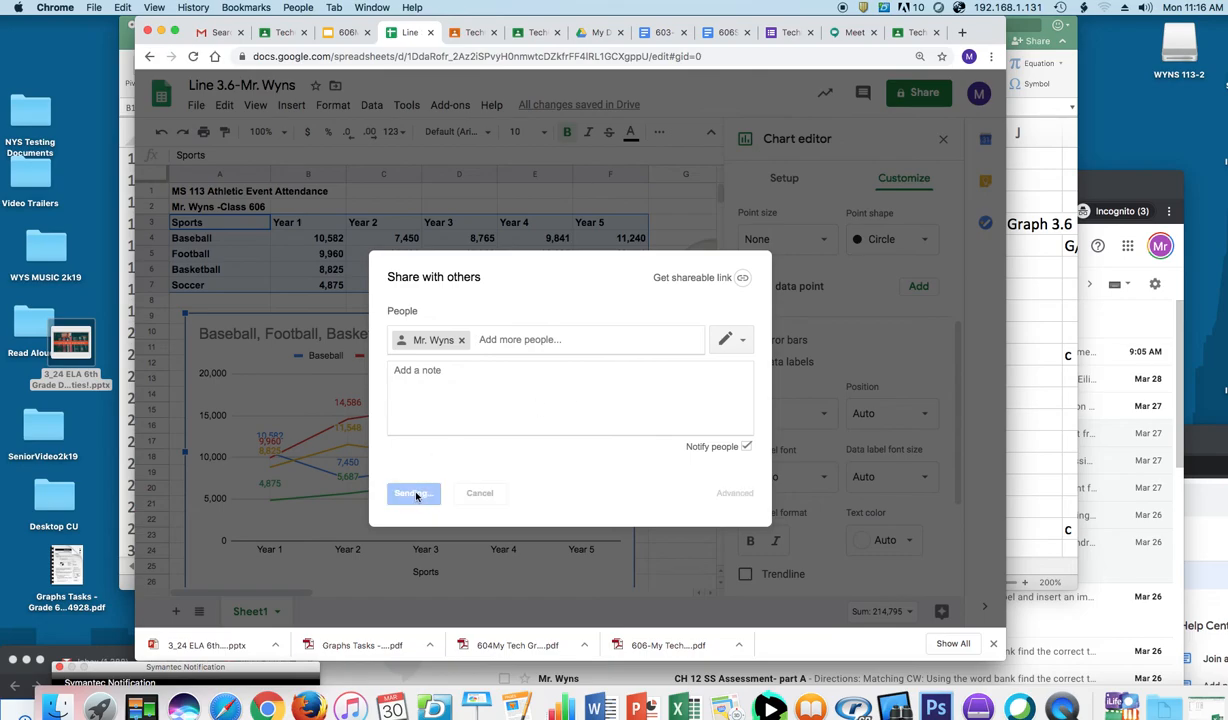